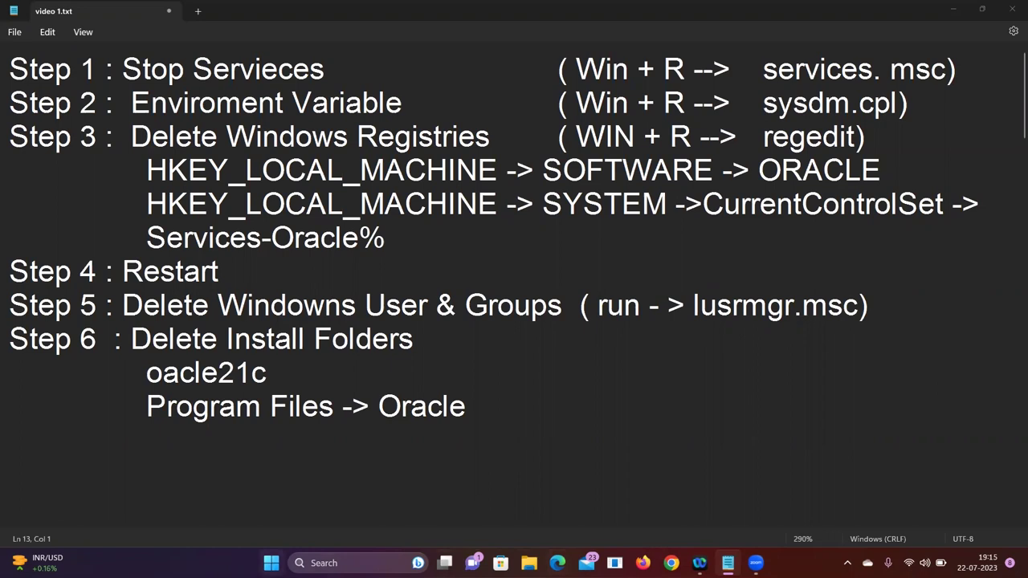
{"action": "key", "text": "super"}
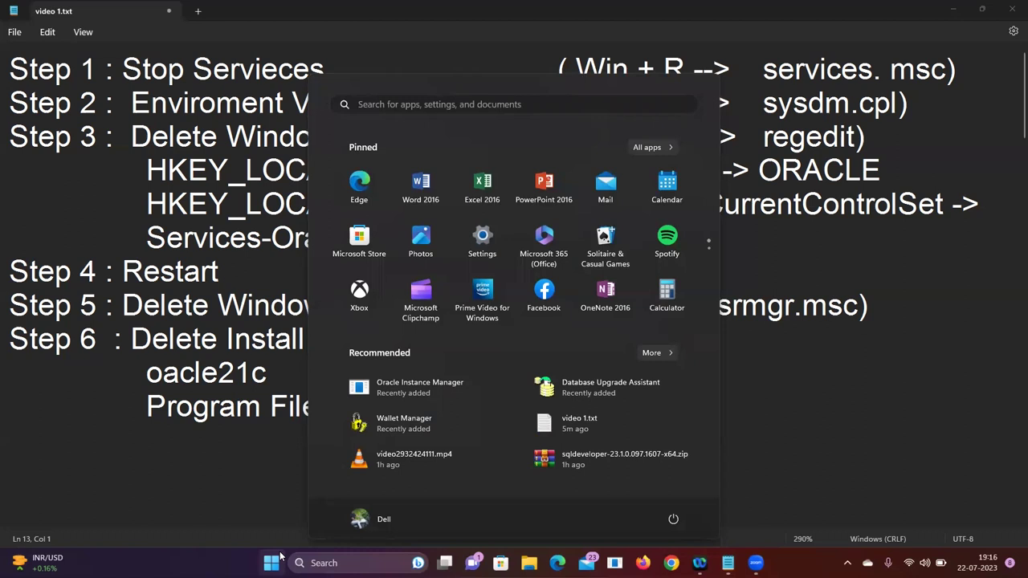
{"action": "type", "text": "services"}
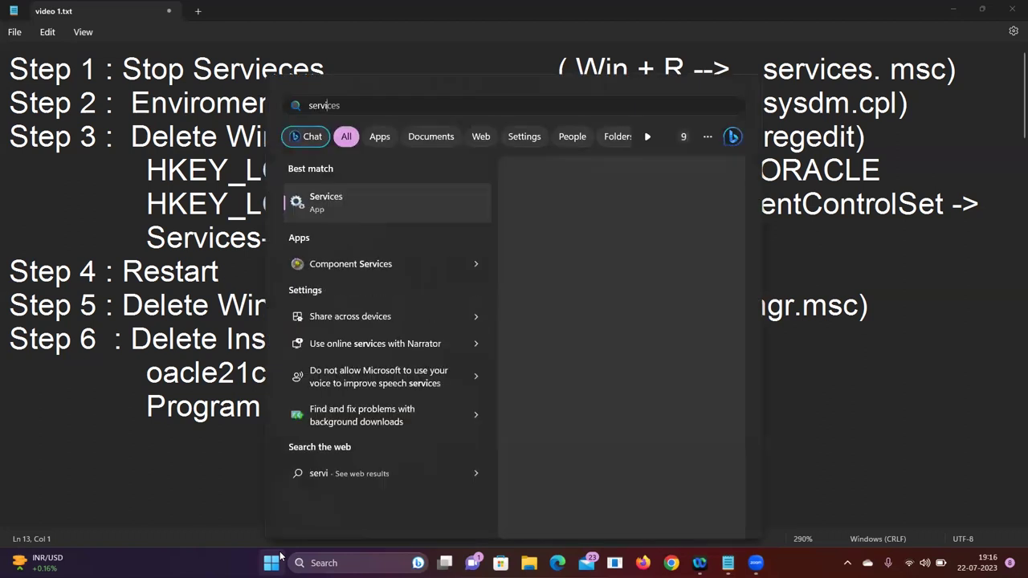
{"action": "left_click", "coordinate": [277, 558]}
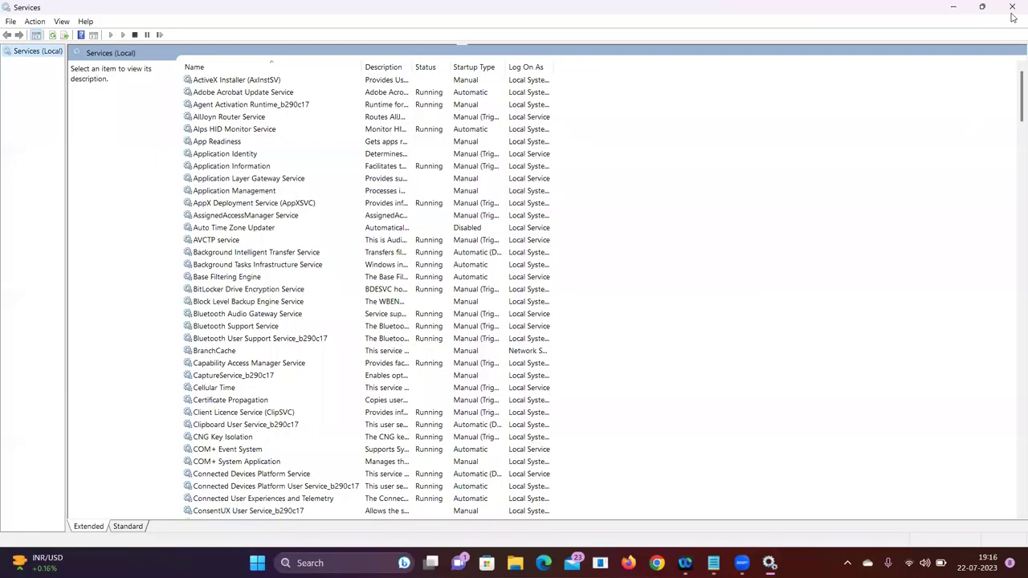
{"action": "left_click", "coordinate": [1011, 10]}
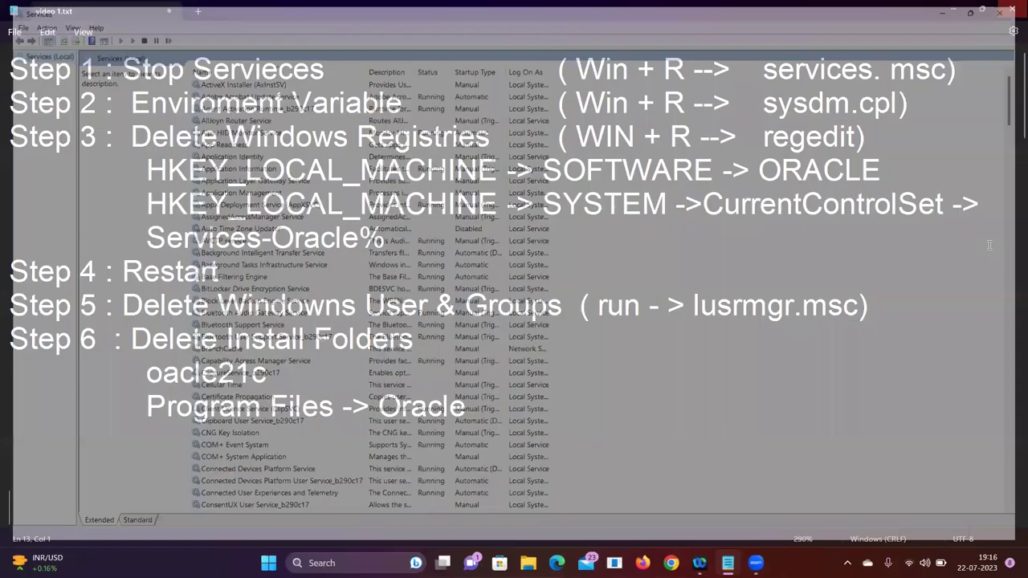
Open the Windows Services console by running services.msc
{"action": "key", "text": "super+r"}
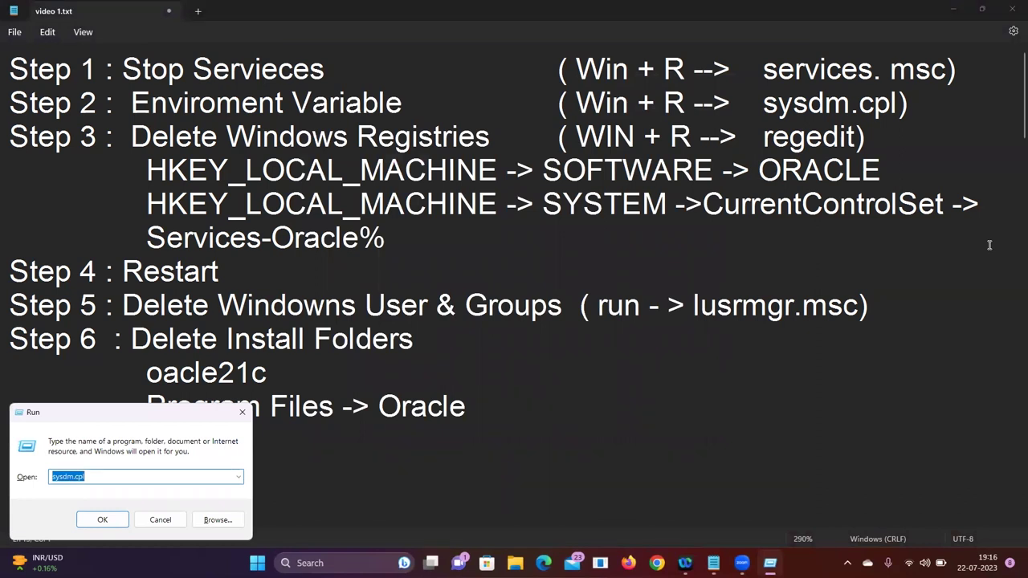
{"action": "type", "text": "se"}
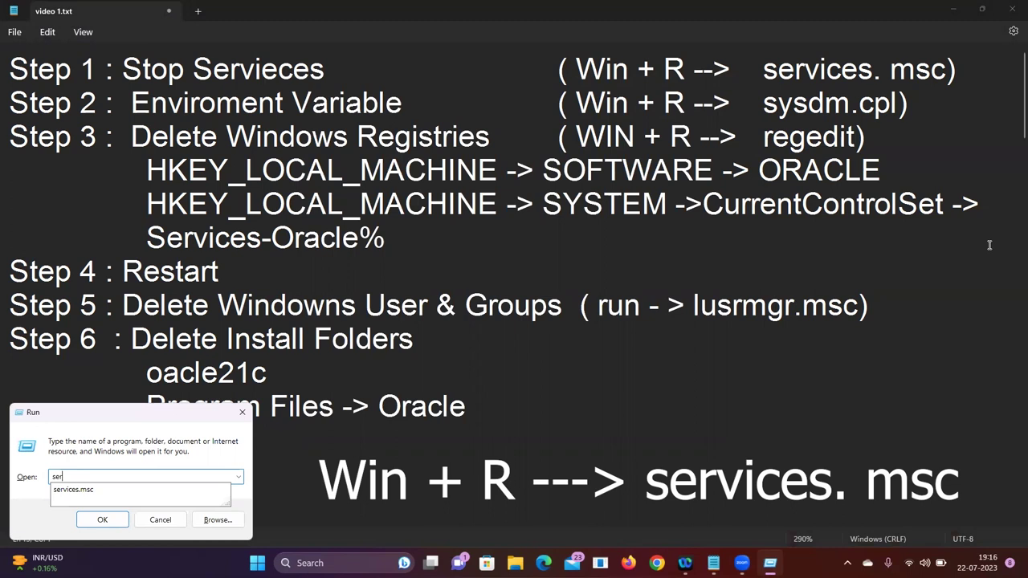
{"action": "type", "text": "r"}
{"action": "key", "text": "Down"}
{"action": "key", "text": "Return"}
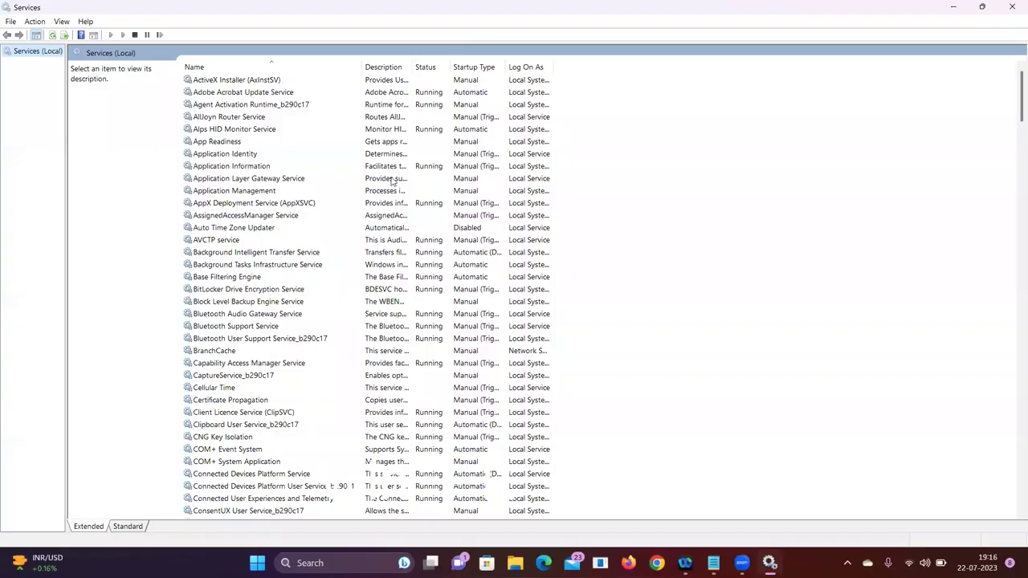
Find the Oracle entries in the services list and stop the OracleOraDB21Home2MTSRecoveryService service
{"action": "scroll", "coordinate": [339, 362], "scroll_direction": "down", "scroll_amount": 9}
{"action": "scroll", "coordinate": [329, 365], "scroll_direction": "down", "scroll_amount": 6}
{"action": "left_click", "coordinate": [253, 351]}
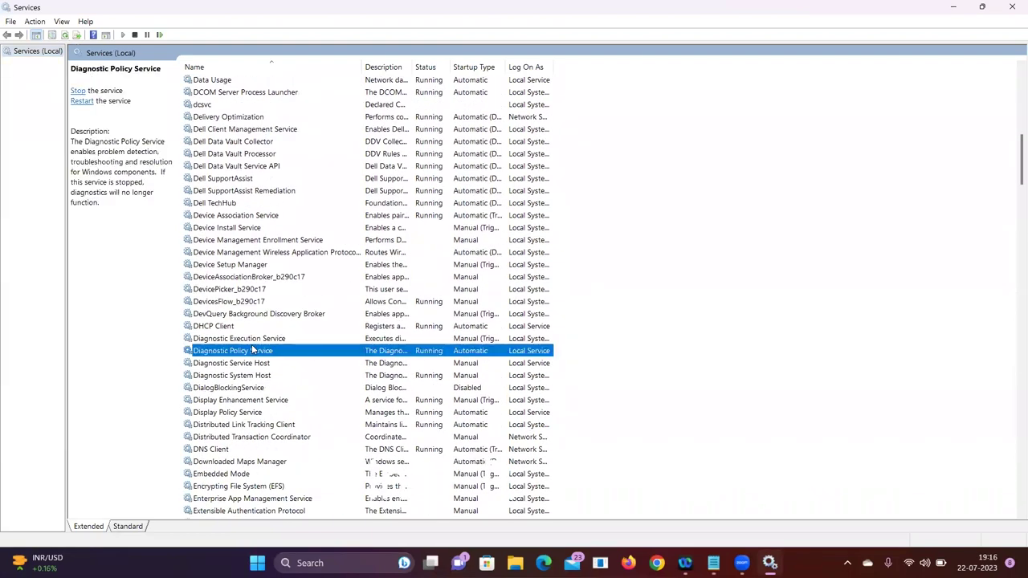
{"action": "key", "text": "o"}
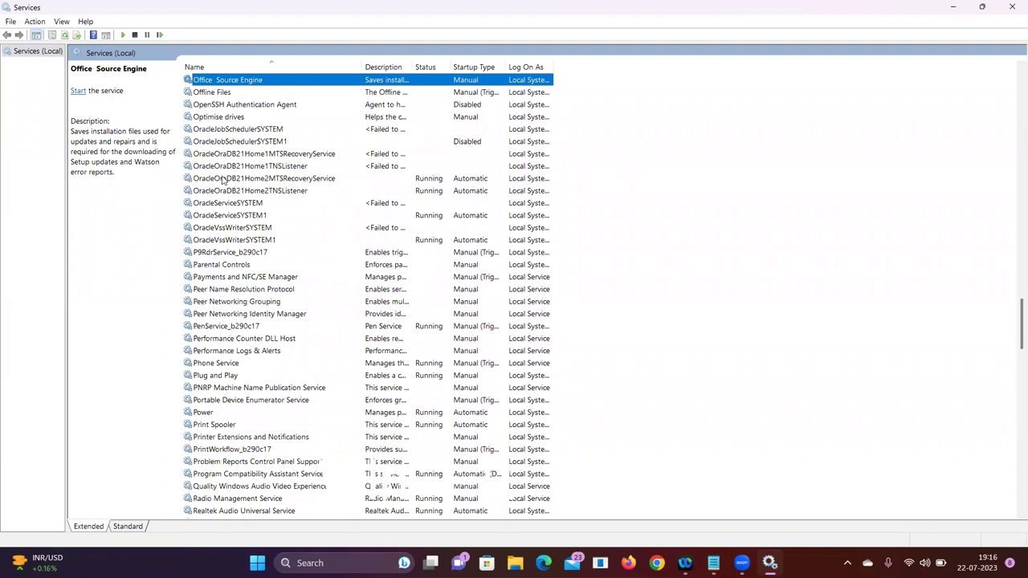
{"action": "left_click", "coordinate": [408, 180]}
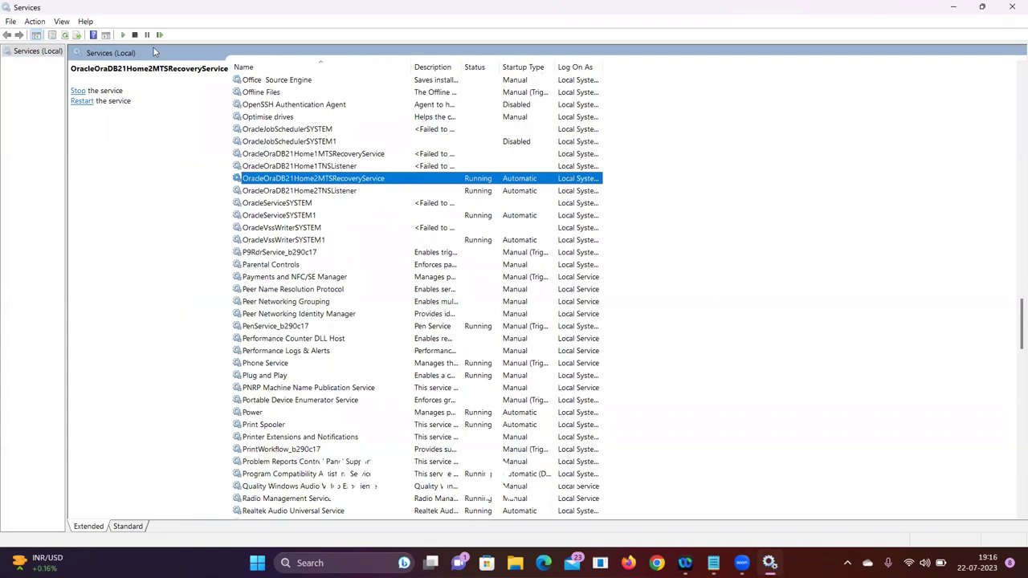
{"action": "left_click", "coordinate": [137, 35]}
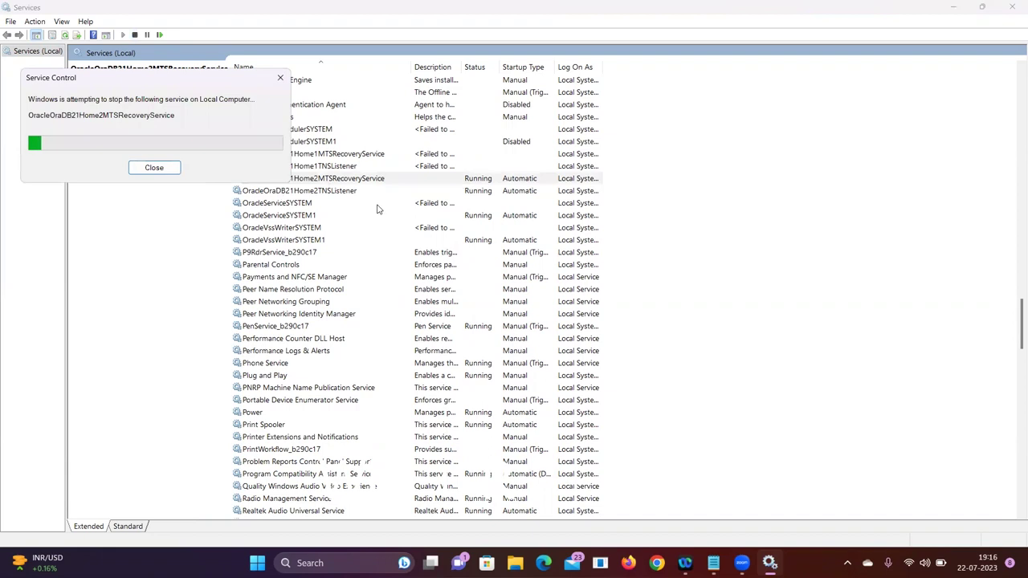
Stop the OracleOraDB21Home2TNSListener and OracleServiceSYSTEM1 services
{"action": "left_click", "coordinate": [344, 195]}
{"action": "right_click", "coordinate": [330, 195]}
{"action": "left_click", "coordinate": [325, 212]}
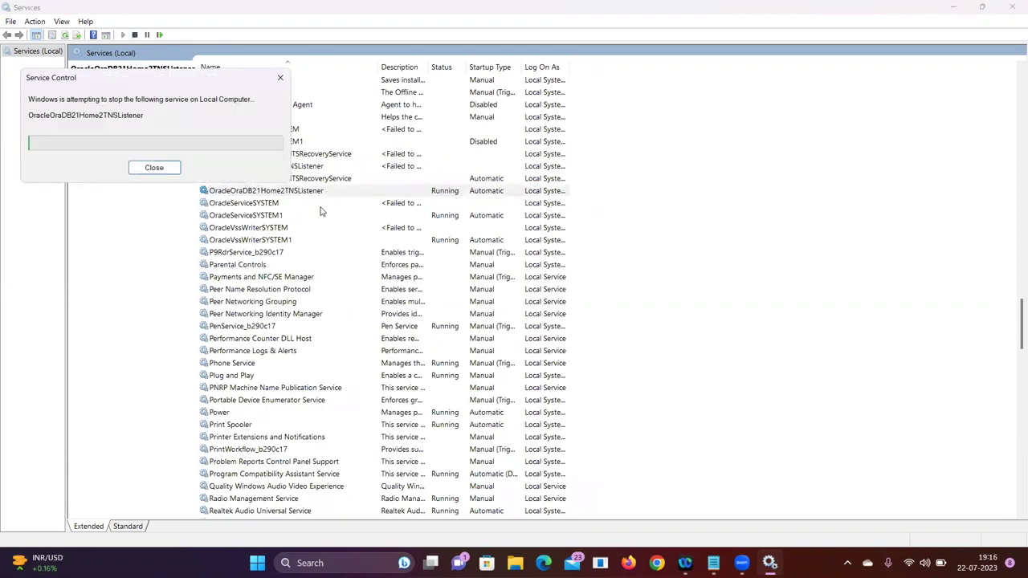
{"action": "left_click", "coordinate": [309, 215]}
{"action": "right_click", "coordinate": [305, 215]}
{"action": "left_click", "coordinate": [305, 232]}
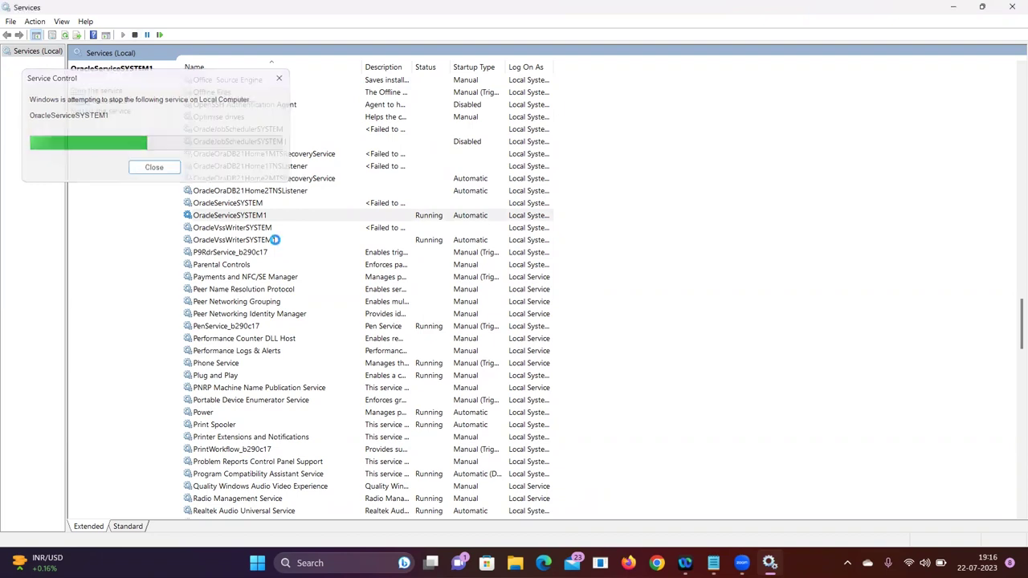
Stop the OracleVssWriterSYSTEM1 service and close the Services console
{"action": "left_click", "coordinate": [276, 229]}
{"action": "left_click", "coordinate": [281, 240]}
{"action": "left_click", "coordinate": [134, 34]}
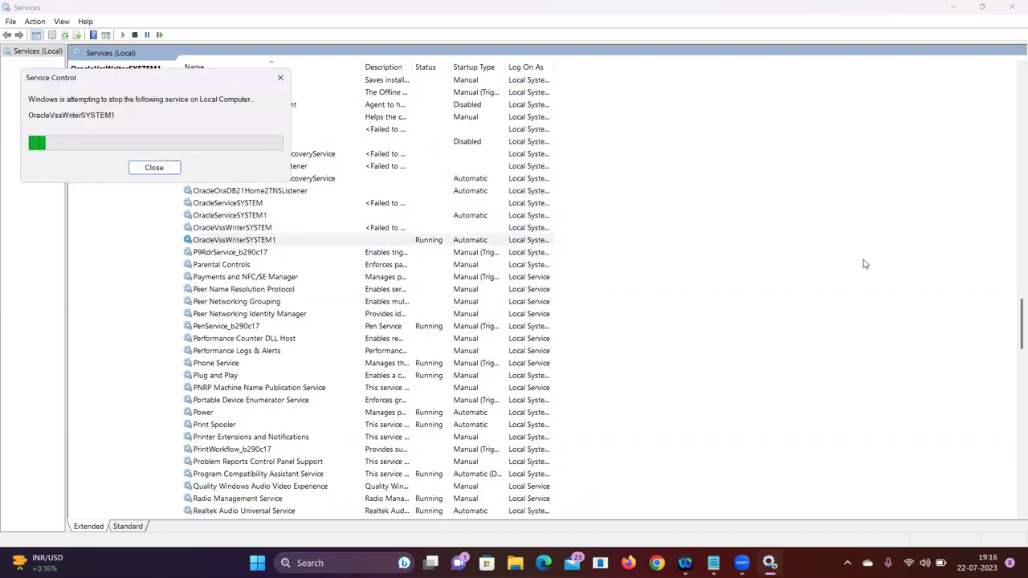
{"action": "left_click", "coordinate": [1012, 6]}
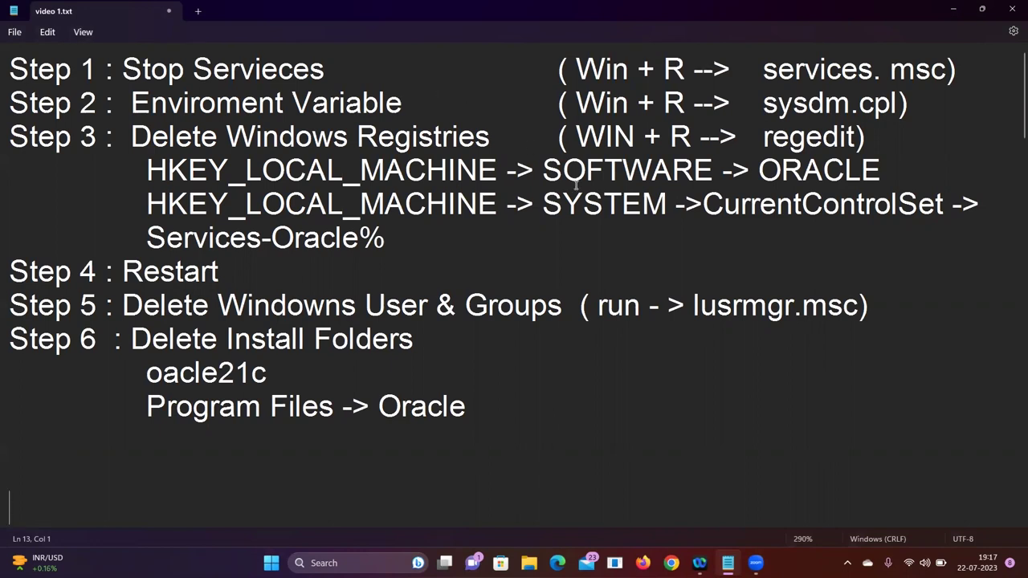
Open System Properties by running sysdm.cpl, as listed in step 2 of the notes
{"action": "left_click_drag", "start_coordinate": [577, 102], "coordinate": [684, 103]}
{"action": "left_click_drag", "start_coordinate": [773, 103], "coordinate": [890, 103]}
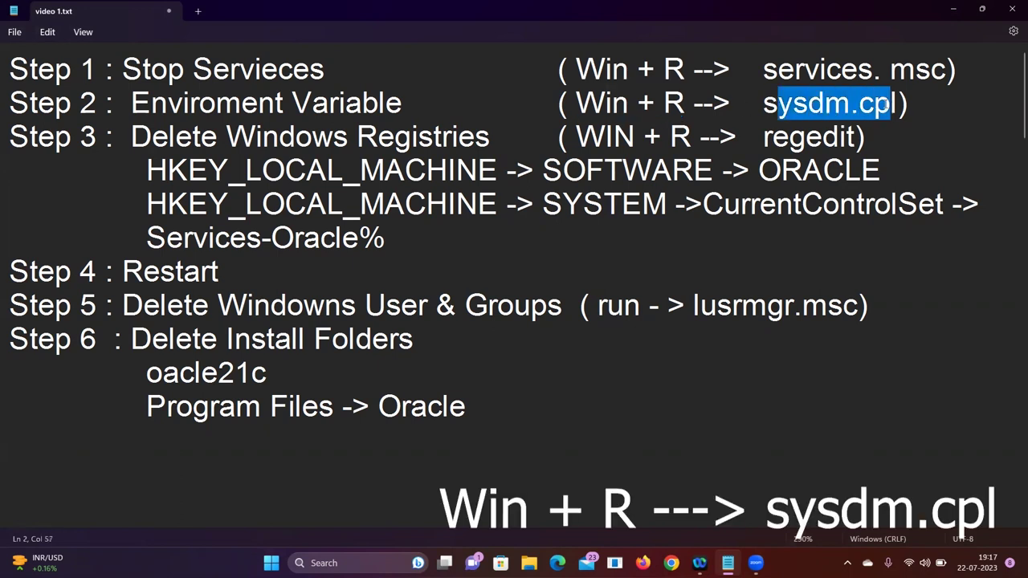
{"action": "left_click", "coordinate": [877, 342]}
{"action": "key", "text": "super"}
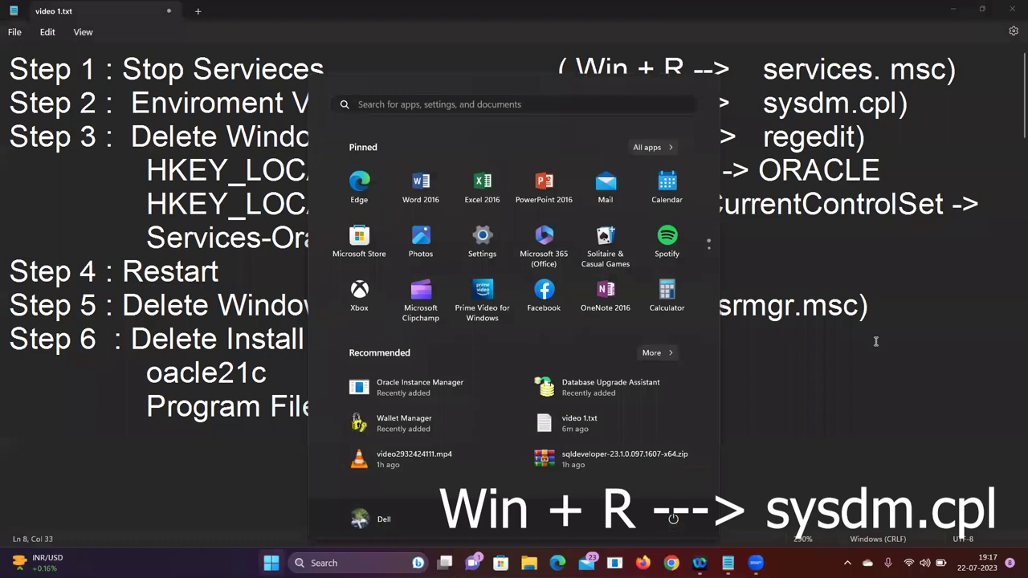
{"action": "key", "text": "super+r"}
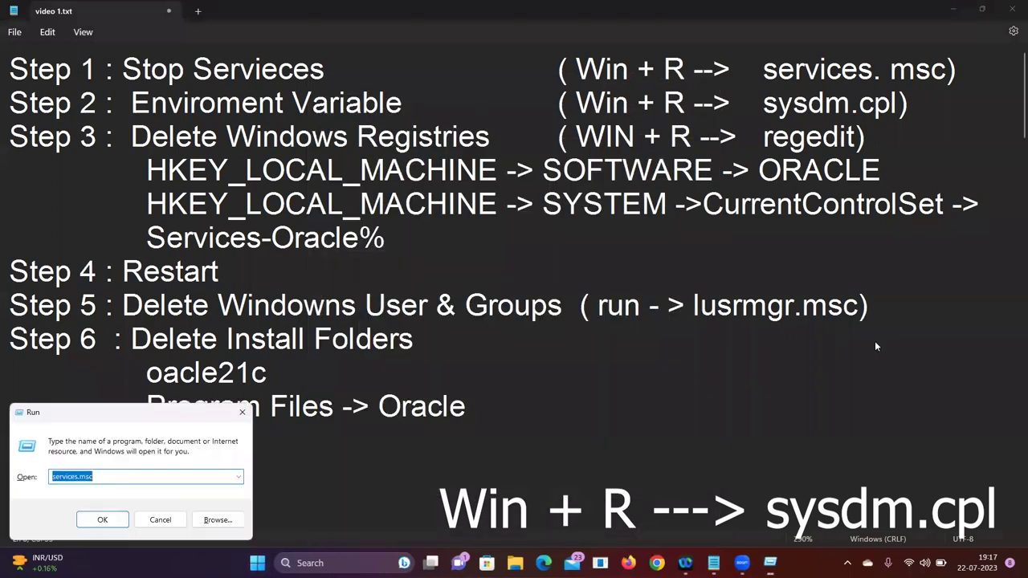
{"action": "type", "text": "sys"}
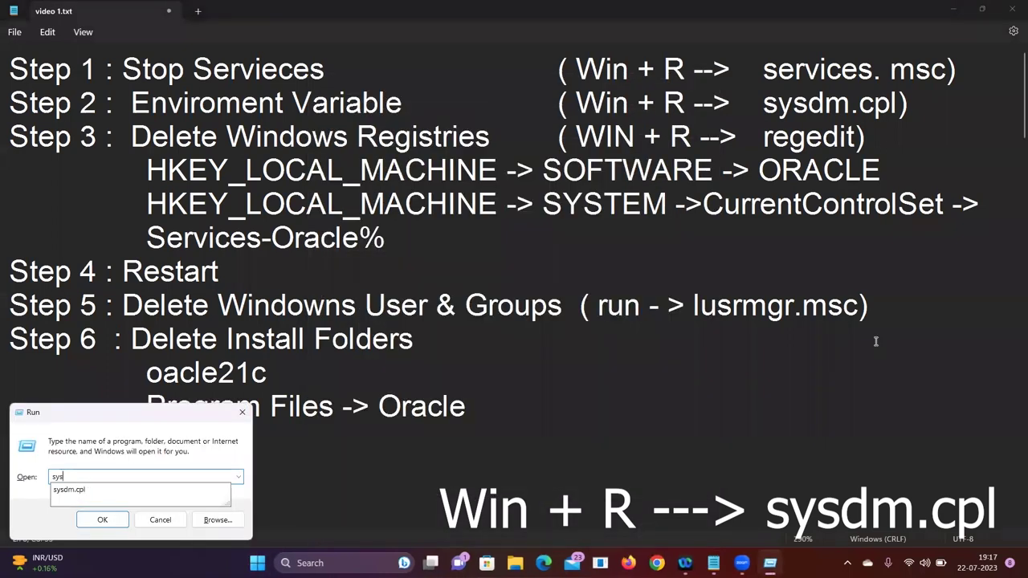
{"action": "type", "text": "dm.cpl"}
{"action": "key", "text": "Return"}
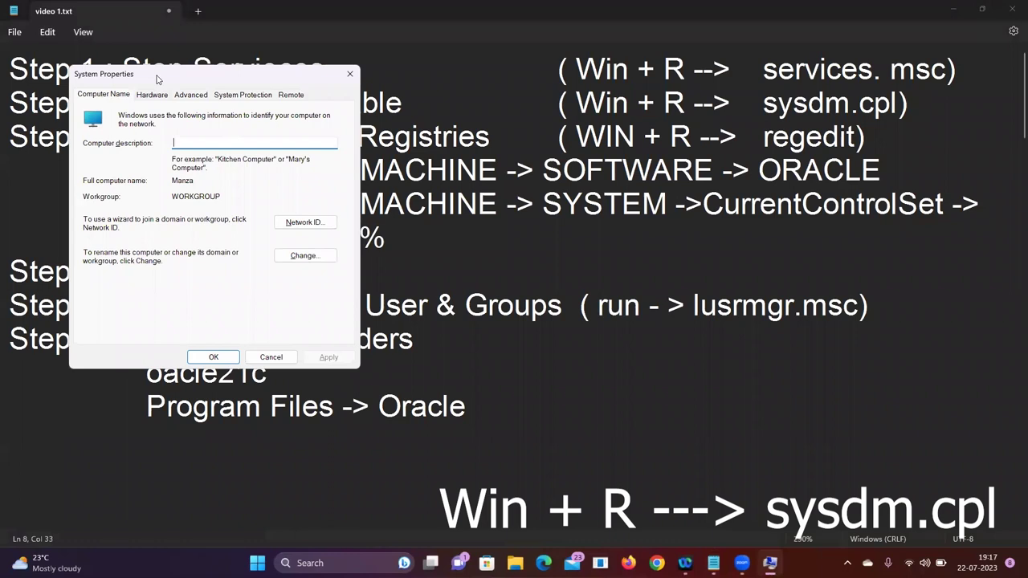
Delete the Path entry from the system environment variables and save the change, closing System Properties
{"action": "left_click_drag", "start_coordinate": [158, 79], "coordinate": [295, 99]}
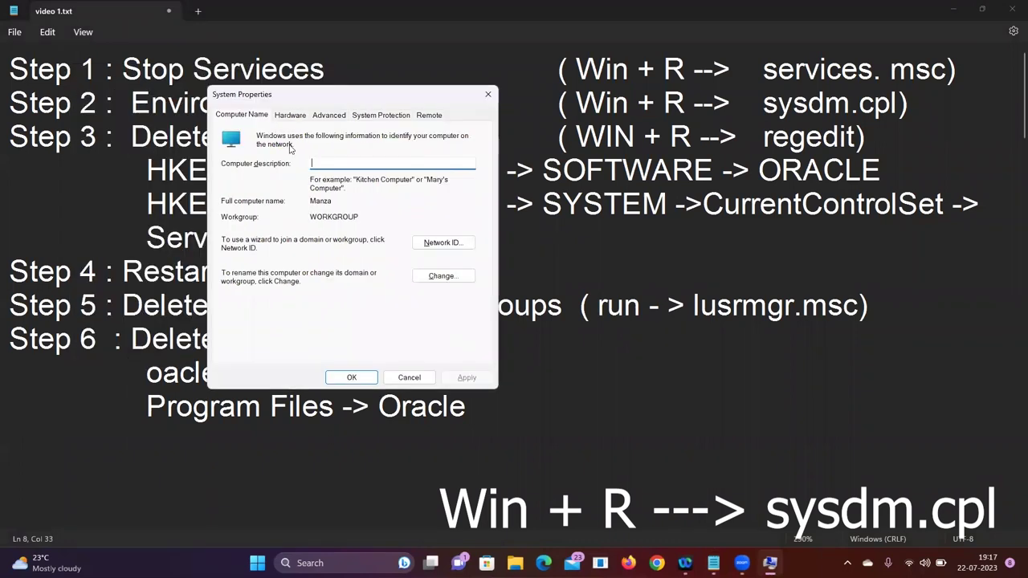
{"action": "left_click", "coordinate": [330, 117]}
{"action": "left_click", "coordinate": [435, 339]}
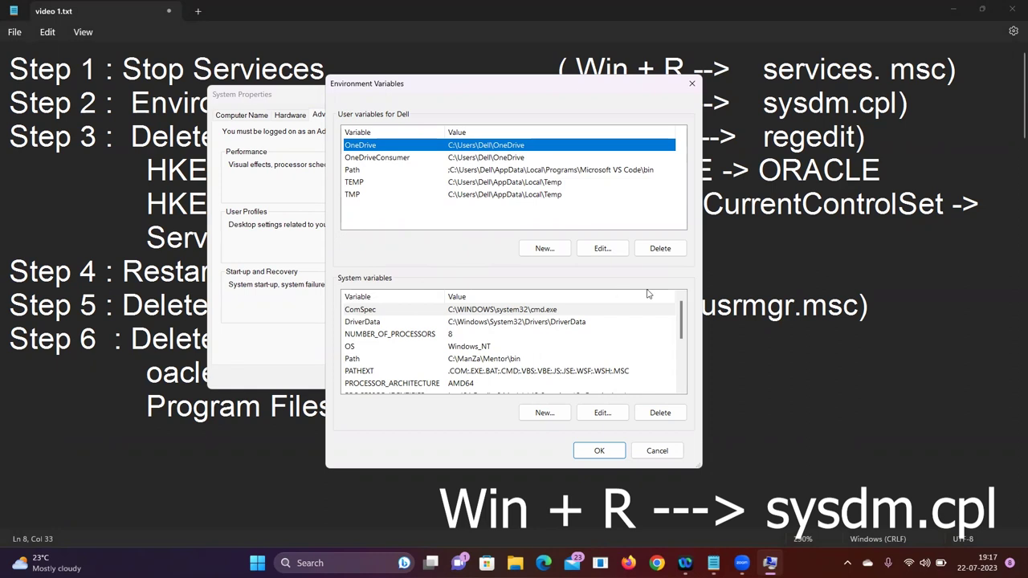
{"action": "left_click", "coordinate": [358, 363]}
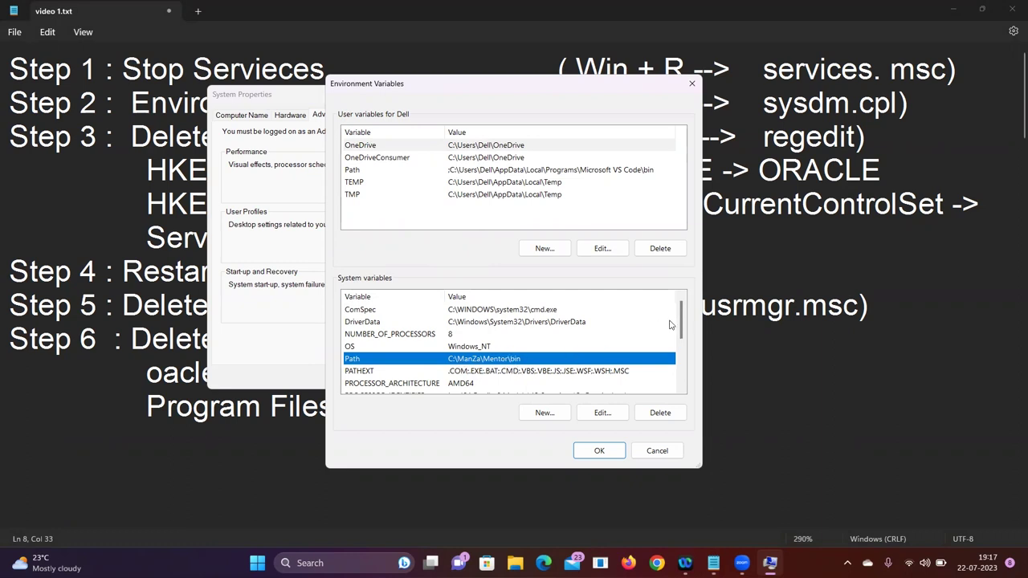
{"action": "left_click_drag", "start_coordinate": [683, 321], "coordinate": [684, 365]}
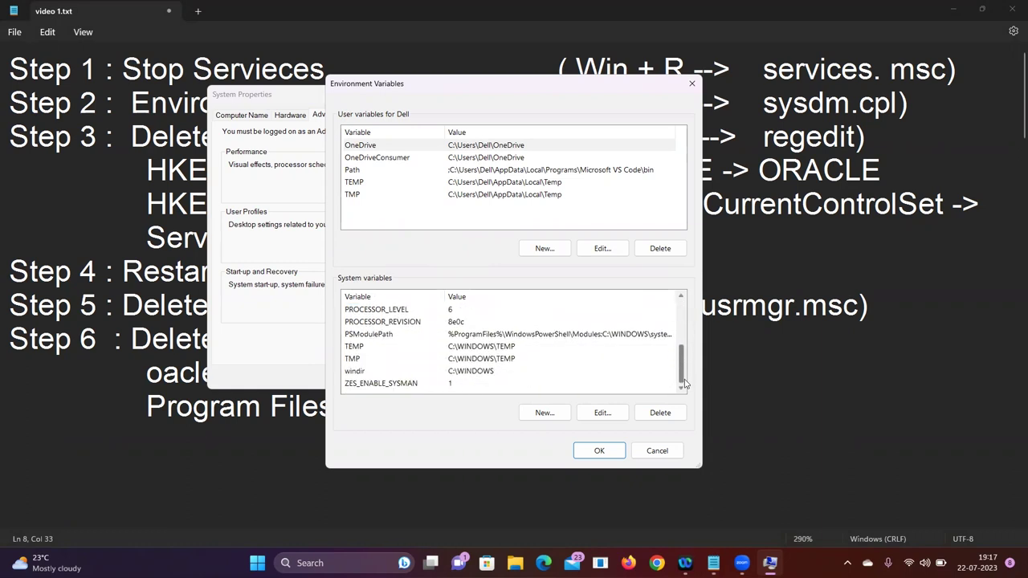
{"action": "left_click_drag", "start_coordinate": [684, 379], "coordinate": [673, 299]}
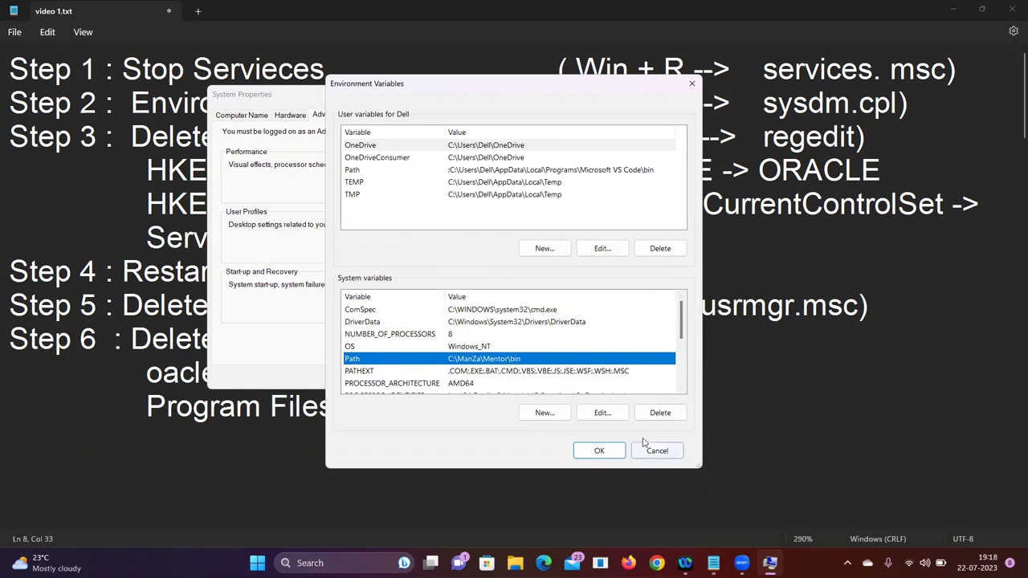
{"action": "left_click", "coordinate": [656, 412]}
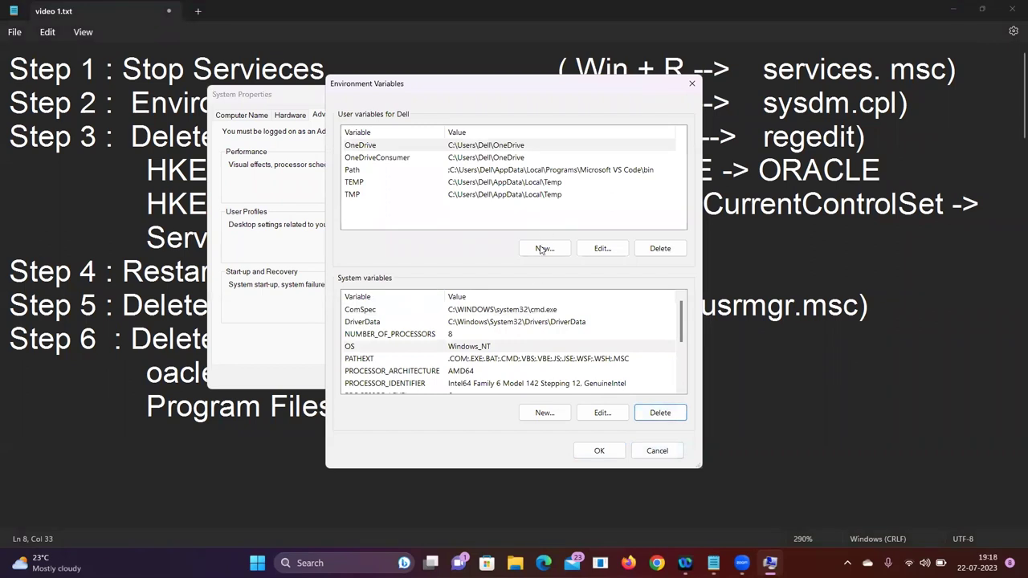
{"action": "left_click", "coordinate": [599, 451]}
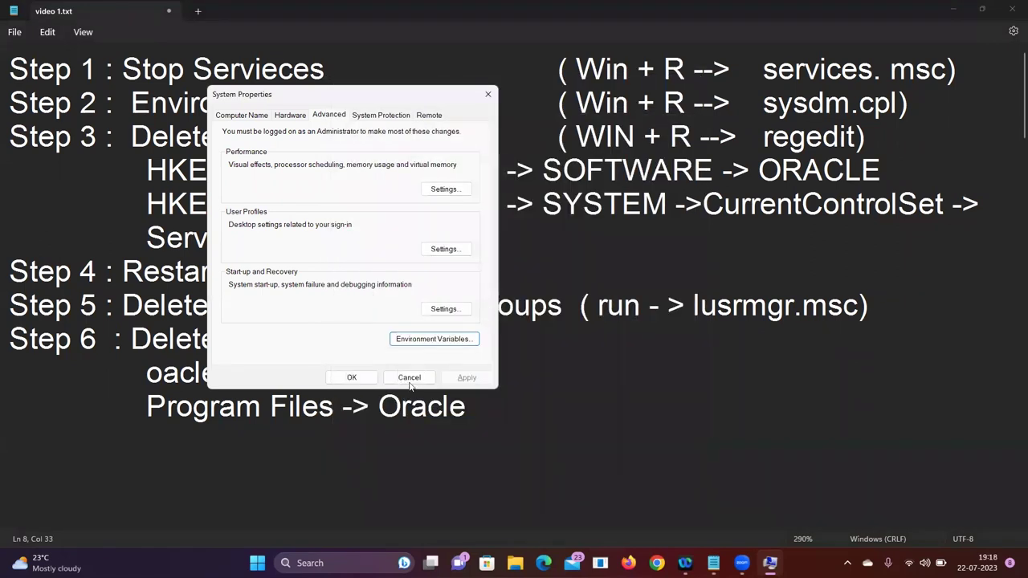
{"action": "left_click", "coordinate": [353, 378]}
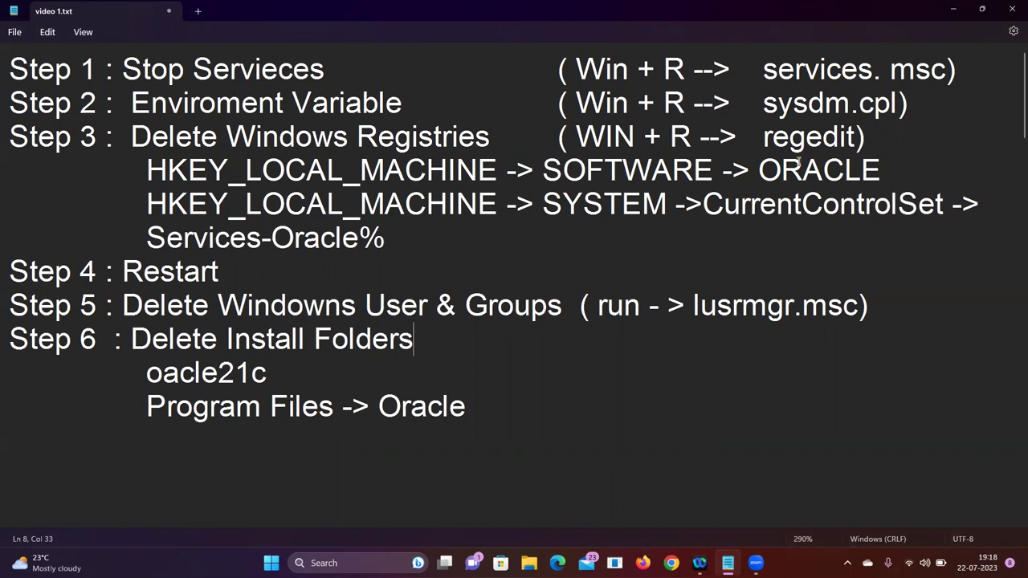
Open the Registry Editor by running regedit, as listed in step 3 of the notes
{"action": "double_click", "coordinate": [806, 137]}
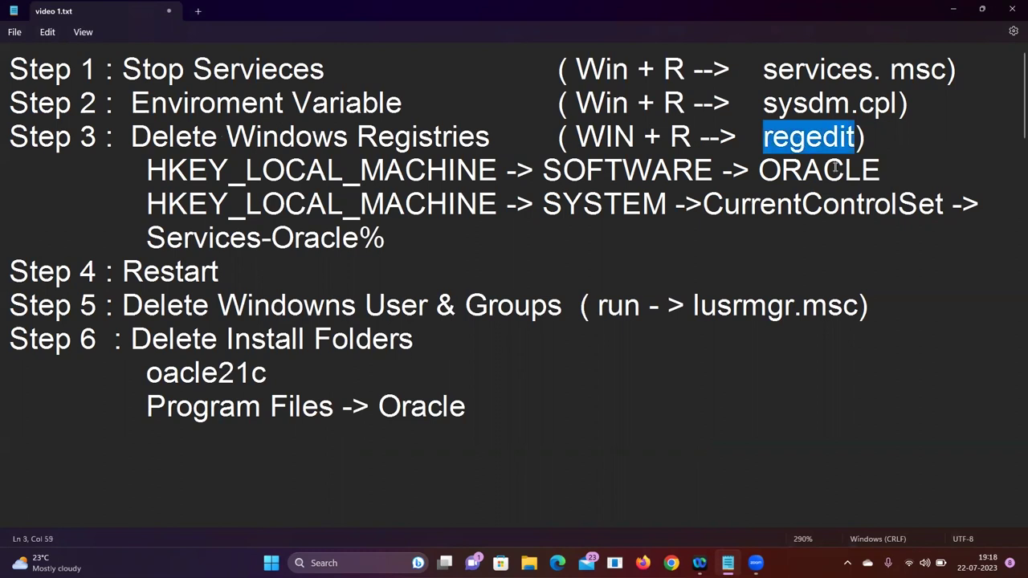
{"action": "left_click", "coordinate": [785, 375]}
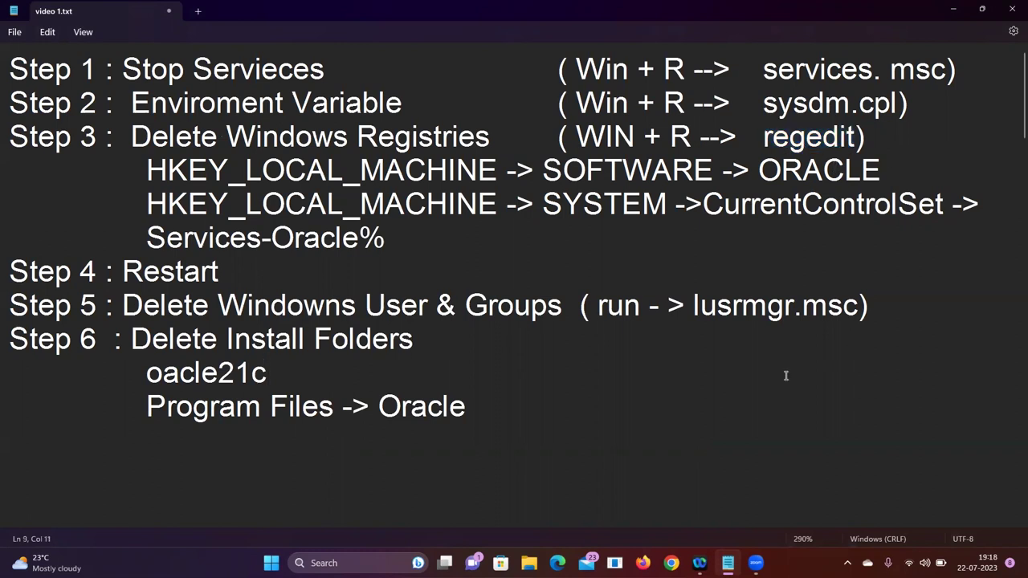
{"action": "key", "text": "super+r"}
{"action": "type", "text": "r"}
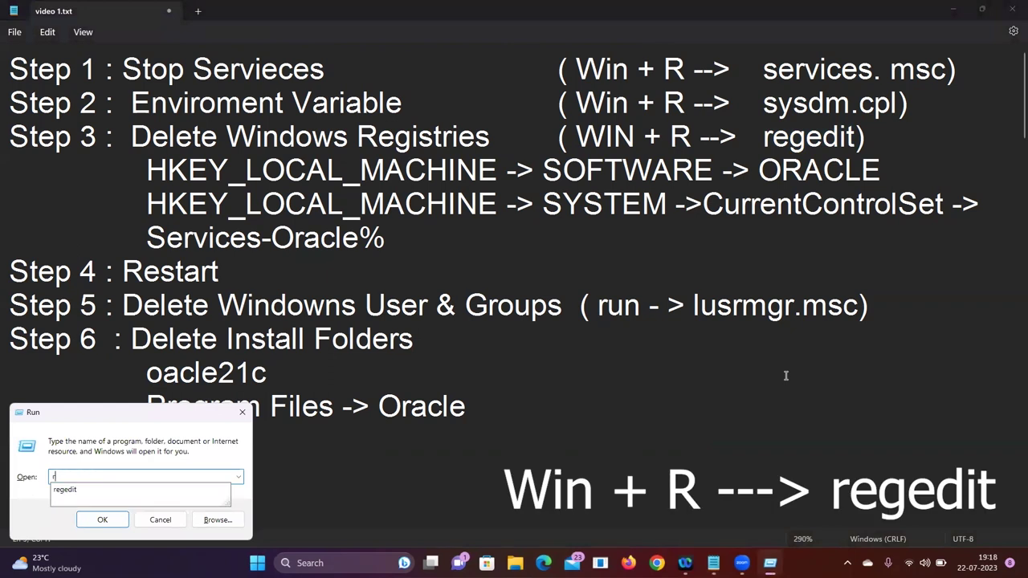
{"action": "type", "text": "egedit"}
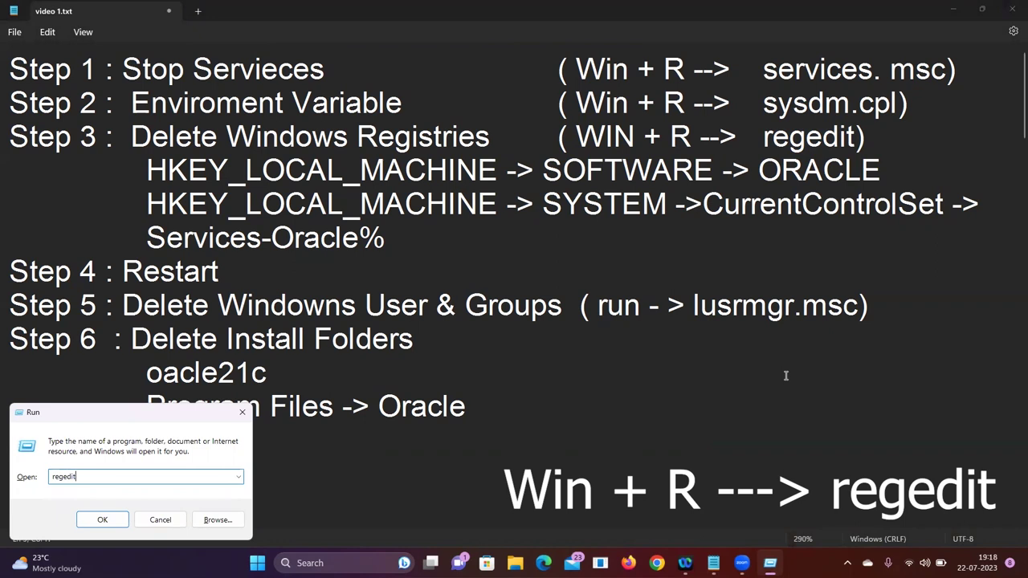
{"action": "key", "text": "Return"}
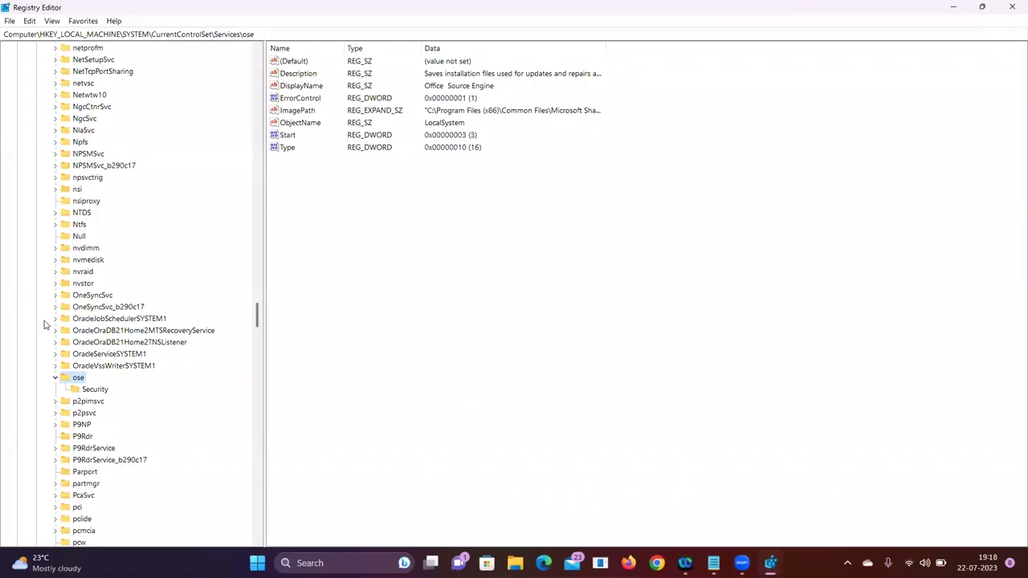
Collapse the SYSTEM branch under HKEY_LOCAL_MACHINE in the registry tree
{"action": "scroll", "coordinate": [44, 324], "scroll_direction": "up", "scroll_amount": 10}
{"action": "scroll", "coordinate": [50, 307], "scroll_direction": "up", "scroll_amount": 3}
{"action": "left_click_drag", "start_coordinate": [257, 290], "coordinate": [209, 89]}
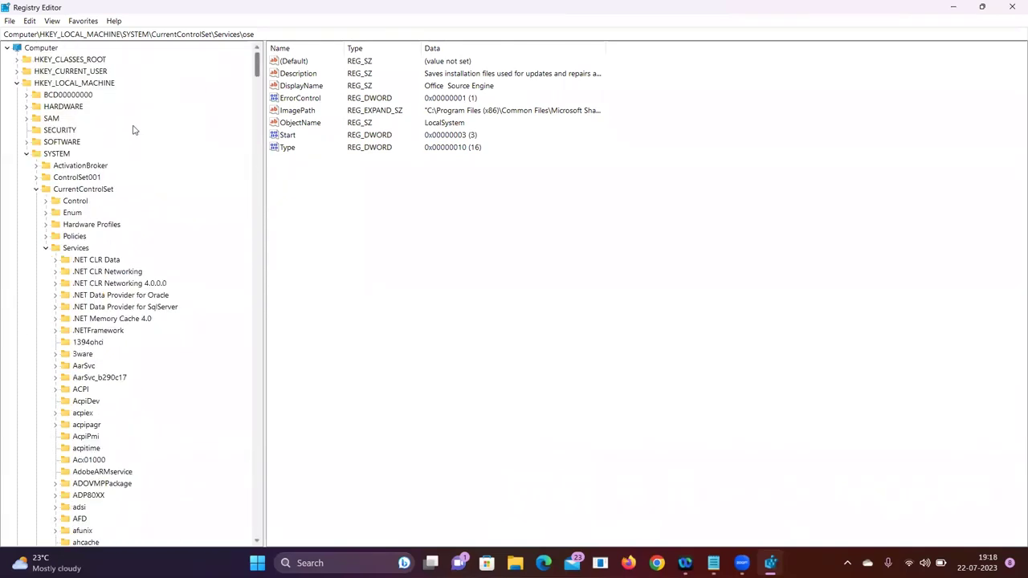
{"action": "left_click", "coordinate": [26, 154]}
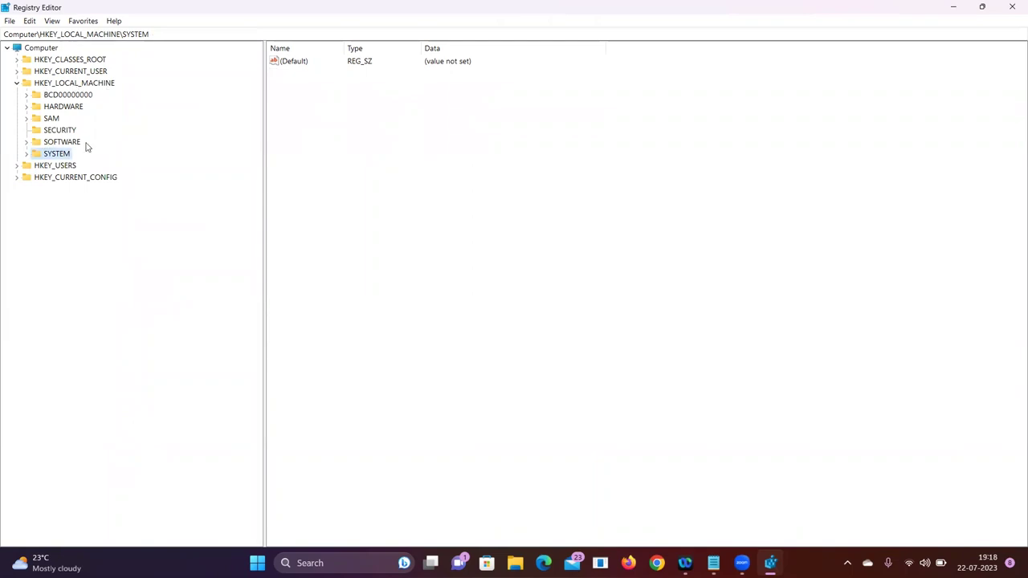
Delete the ORACLE key and its subkeys under HKEY_LOCAL_MACHINE\SOFTWARE in the registry
{"action": "left_click", "coordinate": [25, 143]}
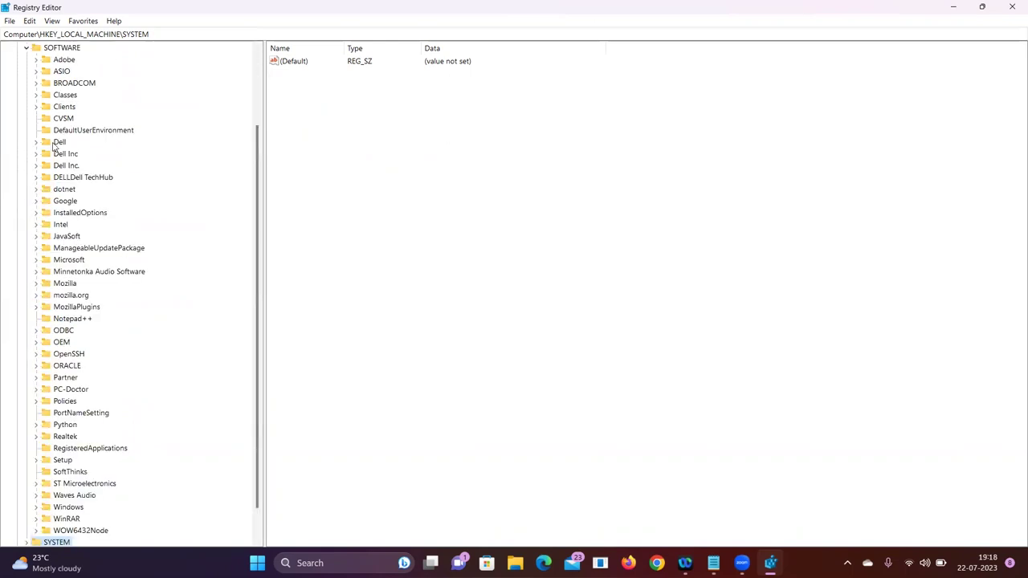
{"action": "left_click", "coordinate": [64, 49]}
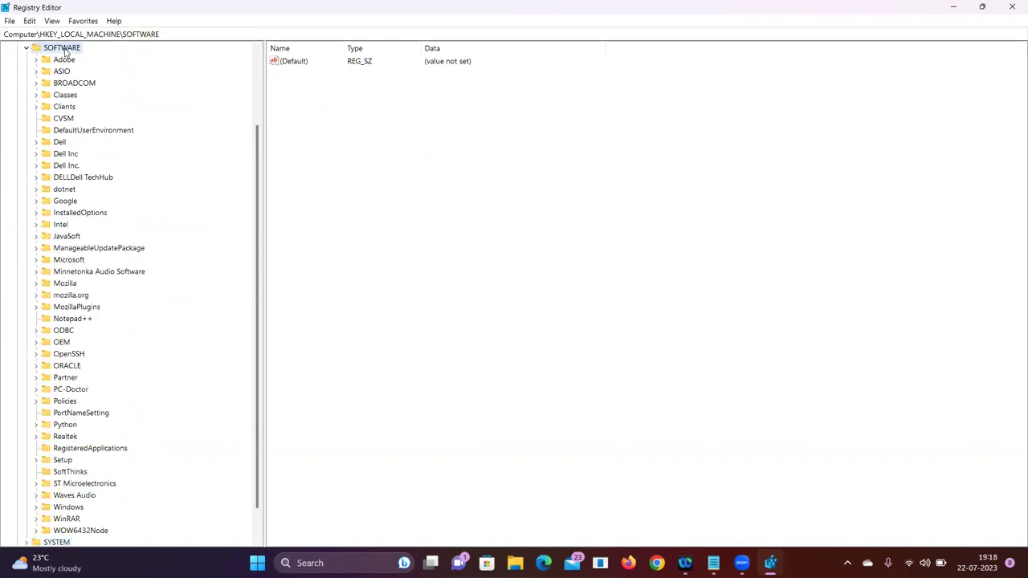
{"action": "key", "text": "o"}
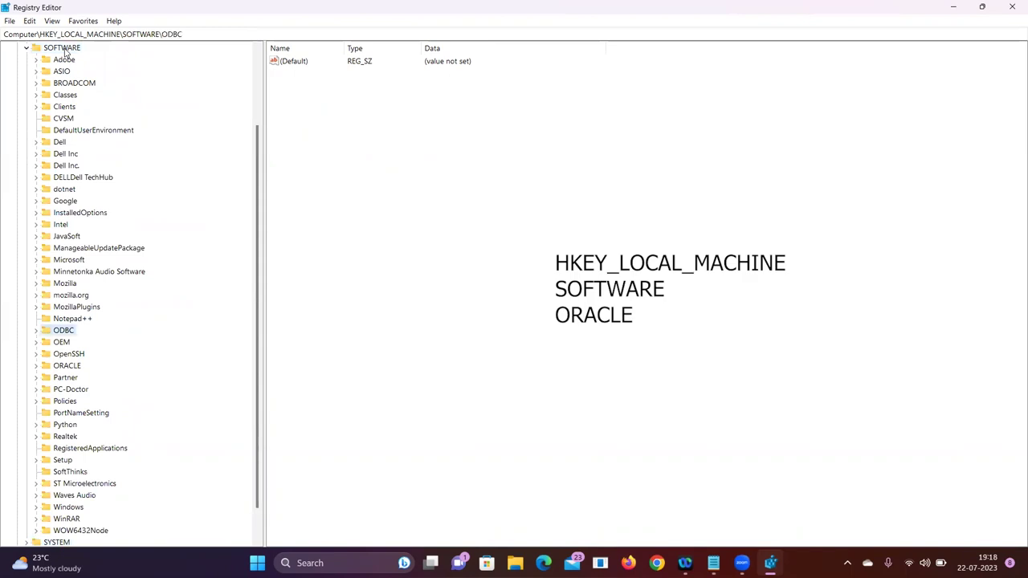
{"action": "left_click", "coordinate": [70, 367]}
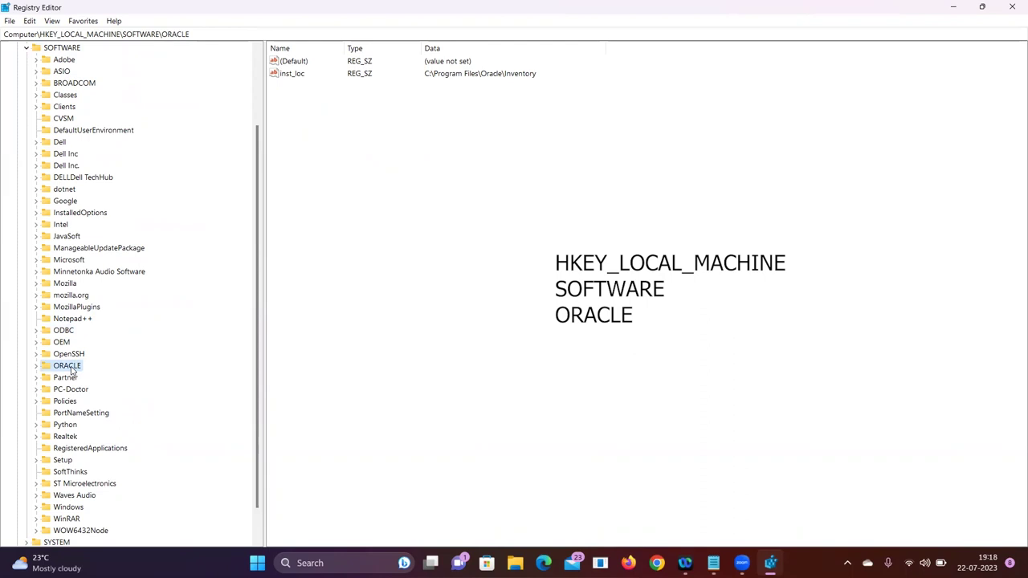
{"action": "right_click", "coordinate": [83, 368]}
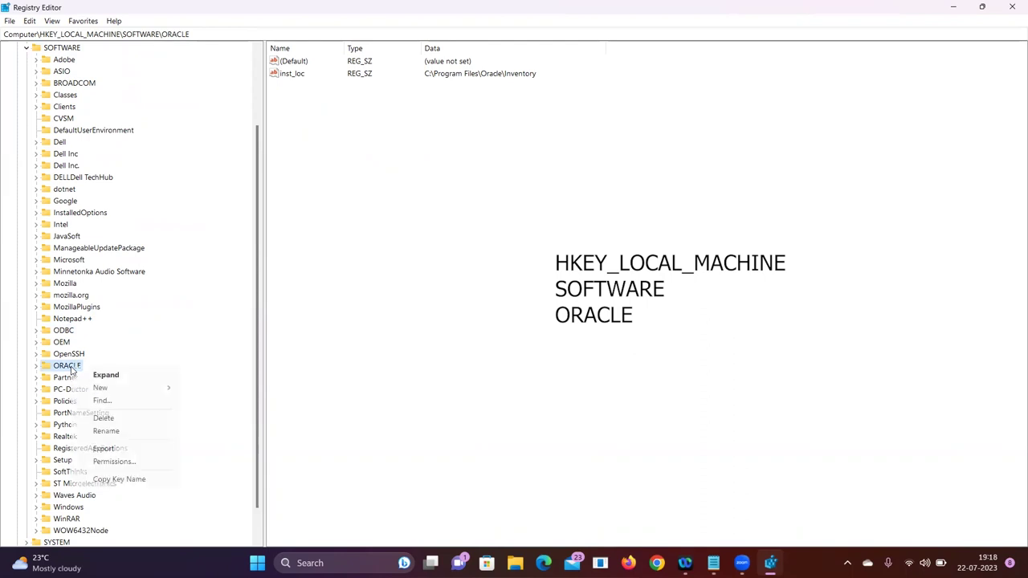
{"action": "left_click", "coordinate": [109, 420]}
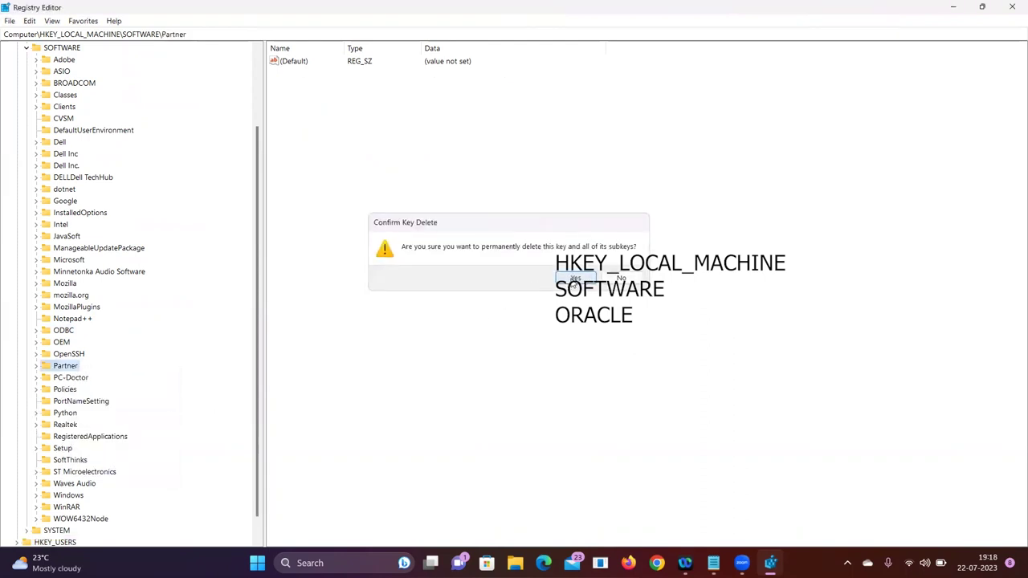
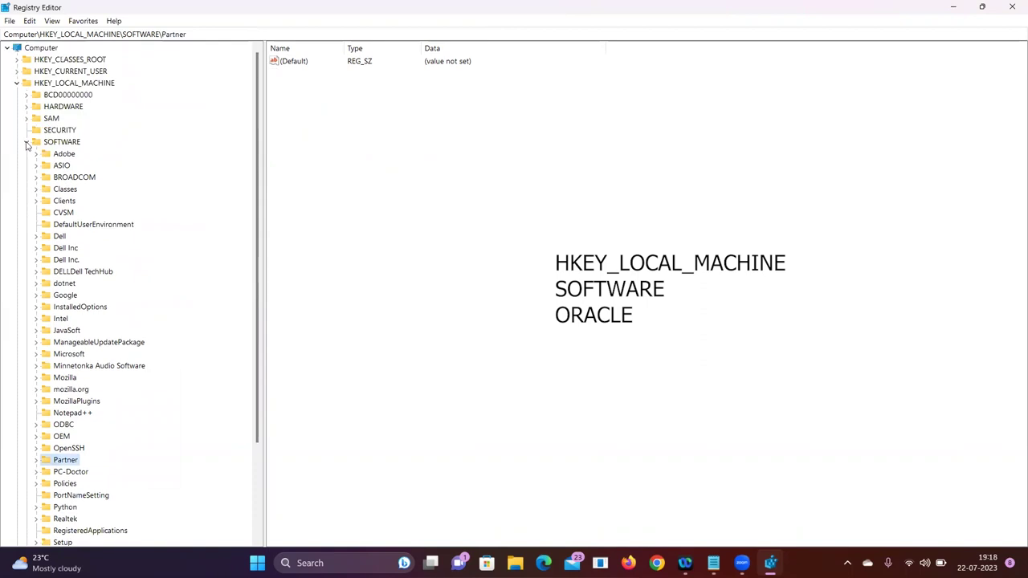
Collapse SOFTWARE and locate the Oracle service keys under HKEY_LOCAL_MACHINE\SYSTEM\CurrentControlSet\Services
{"action": "left_click", "coordinate": [26, 141]}
{"action": "left_click", "coordinate": [26, 154]}
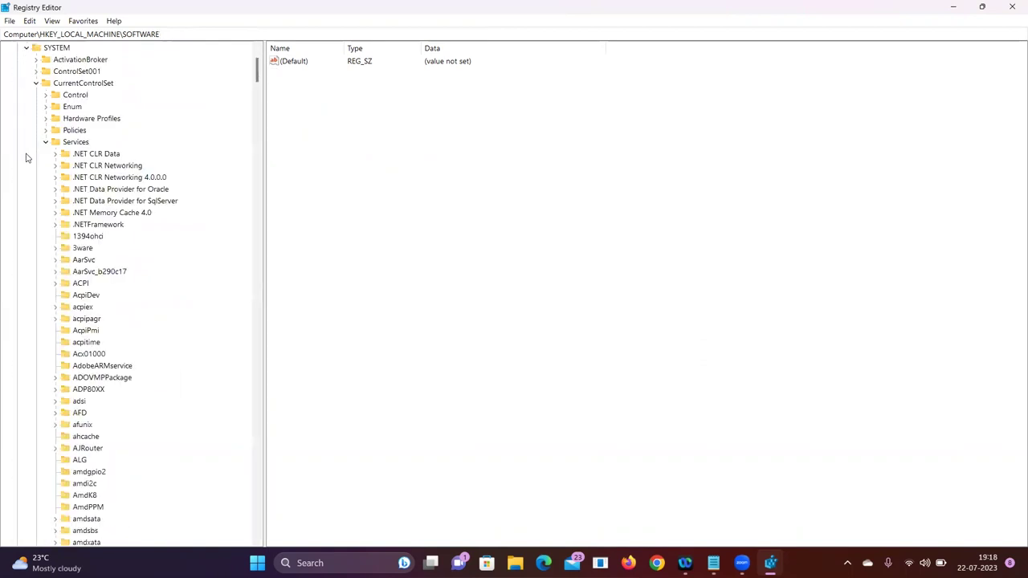
{"action": "left_click", "coordinate": [46, 141]}
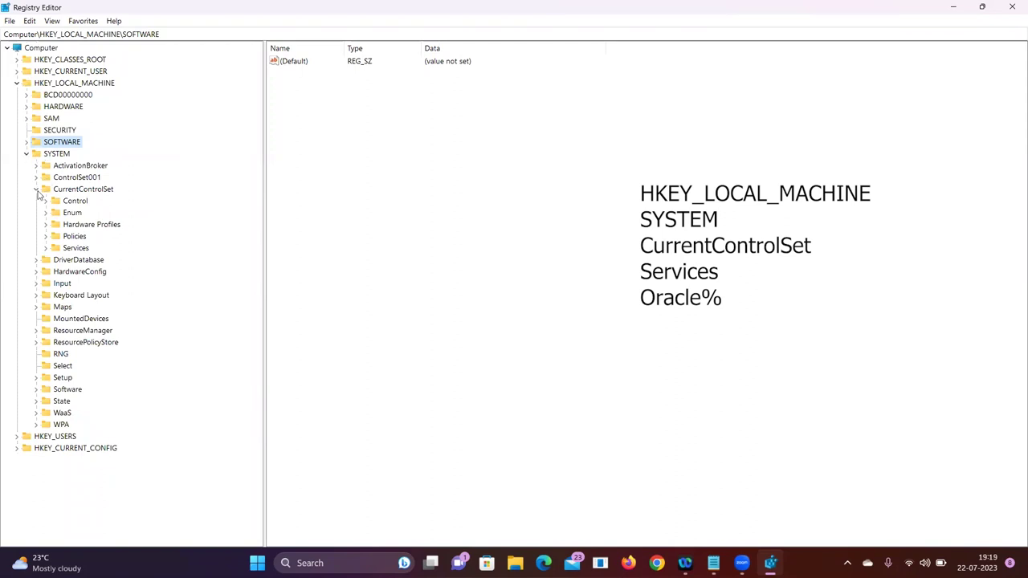
{"action": "left_click", "coordinate": [37, 190]}
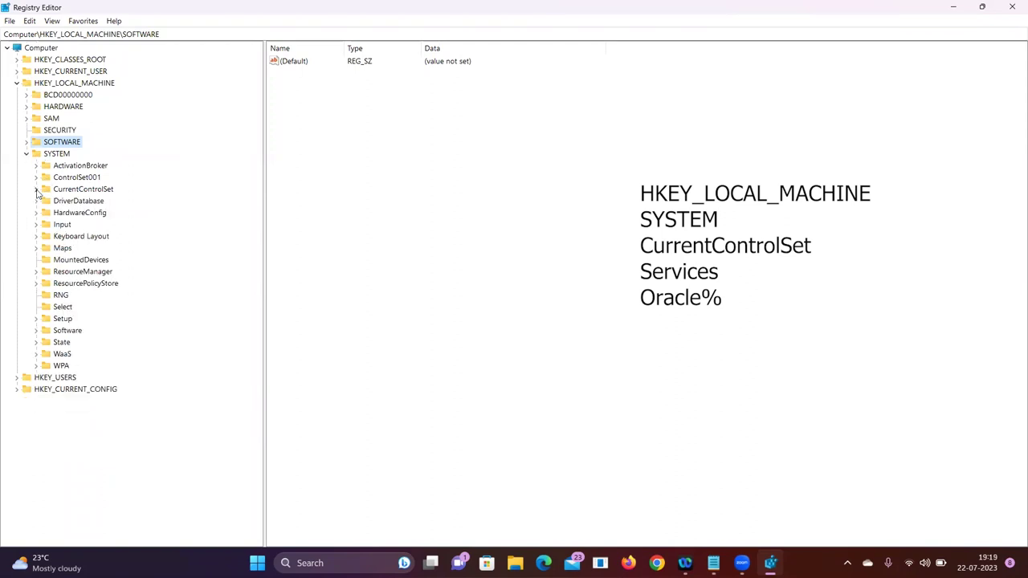
{"action": "left_click", "coordinate": [36, 189]}
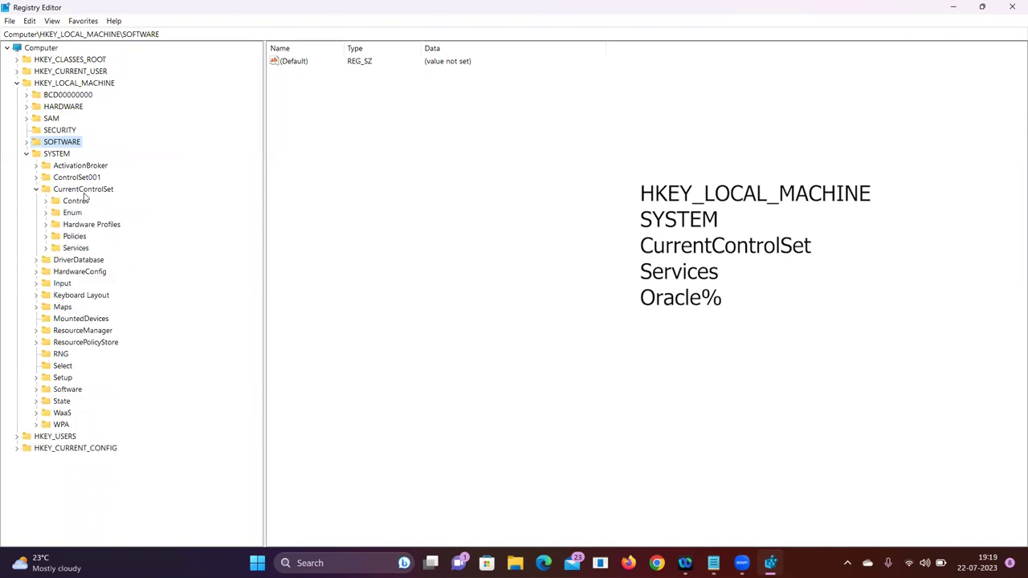
{"action": "left_click", "coordinate": [46, 248]}
{"action": "scroll", "coordinate": [88, 265], "scroll_direction": "down", "scroll_amount": 1}
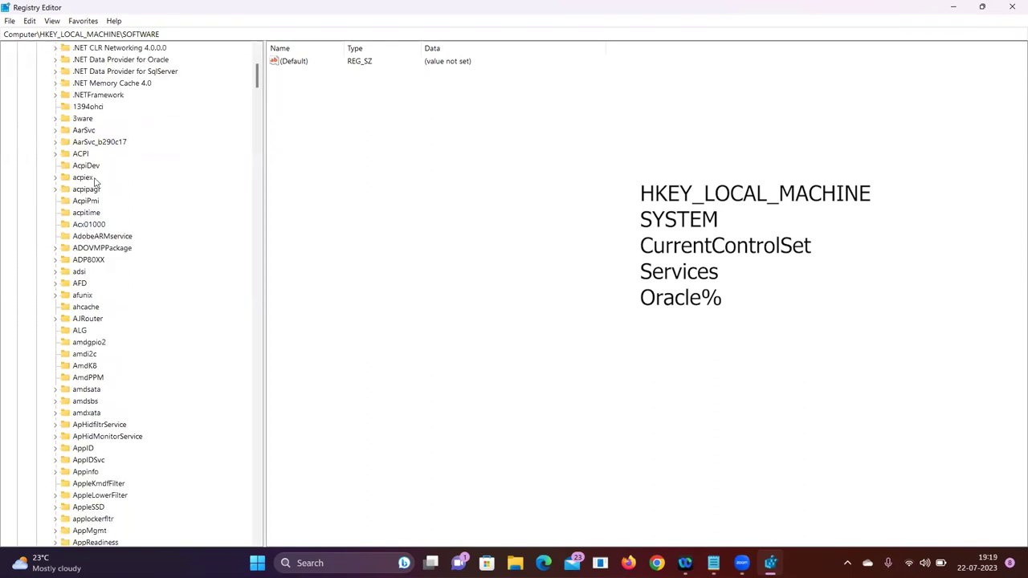
{"action": "scroll", "coordinate": [94, 183], "scroll_direction": "up", "scroll_amount": 4}
{"action": "key", "text": "o"}
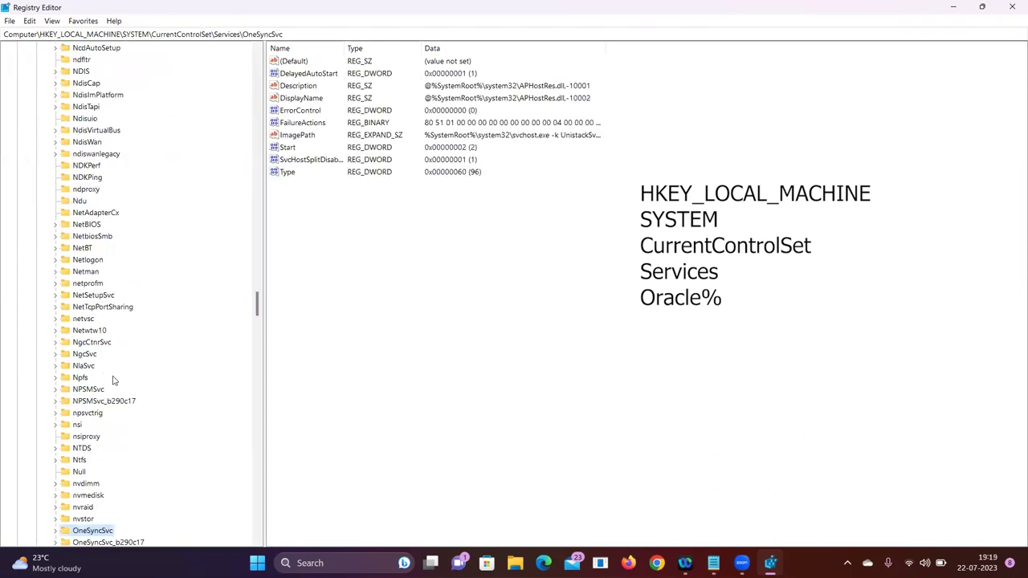
{"action": "scroll", "coordinate": [192, 382], "scroll_direction": "down", "scroll_amount": 9}
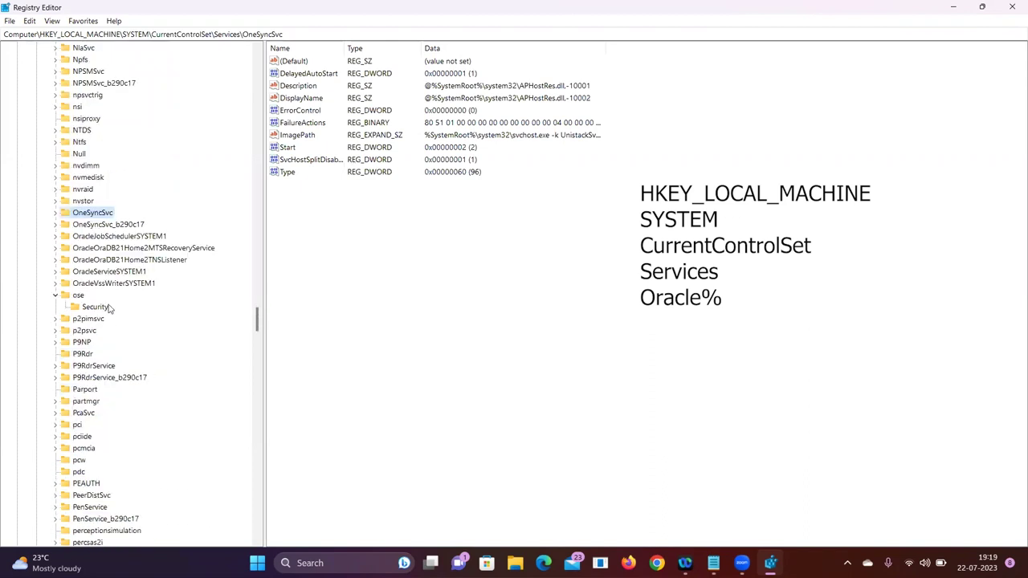
Delete the five Oracle service keys under Services, from OracleJobSchedulerSYSTEM1 through OracleVssWriterSYSTEM1, including all their subkeys
{"action": "left_click", "coordinate": [85, 238]}
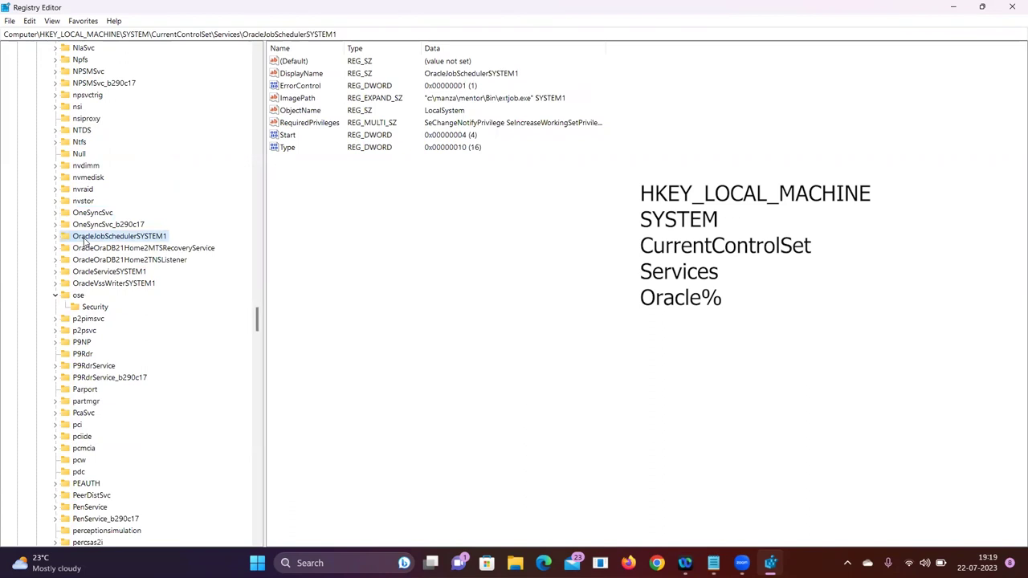
{"action": "key", "text": "Delete"}
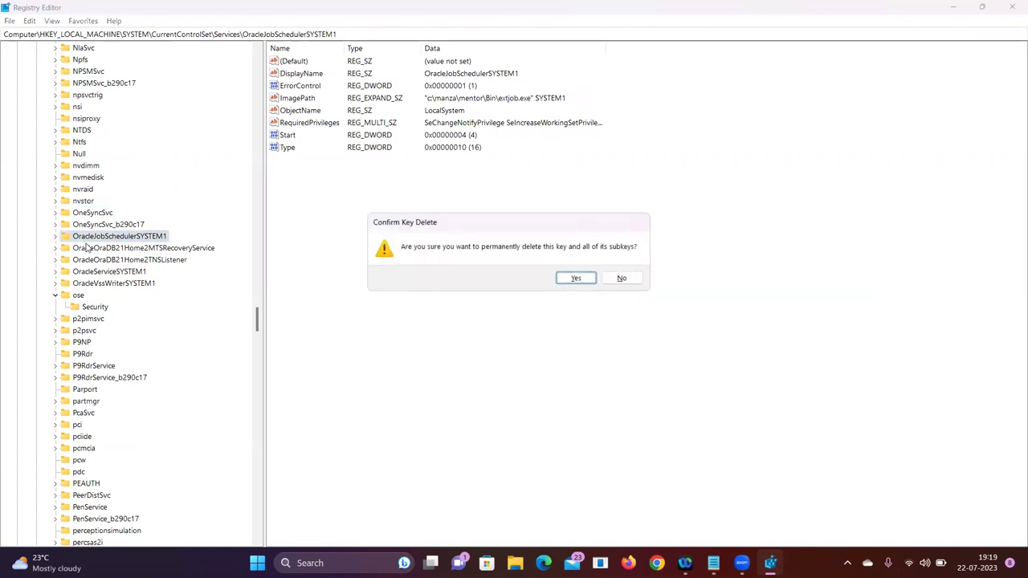
{"action": "left_click", "coordinate": [565, 280]}
{"action": "key", "text": "Delete"}
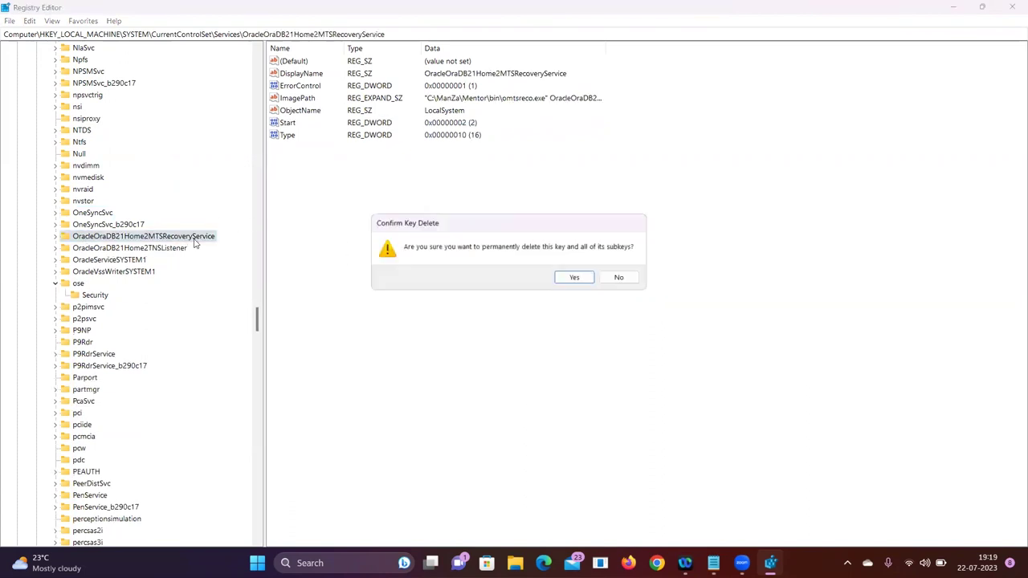
{"action": "left_click", "coordinate": [567, 281]}
{"action": "key", "text": "Delete"}
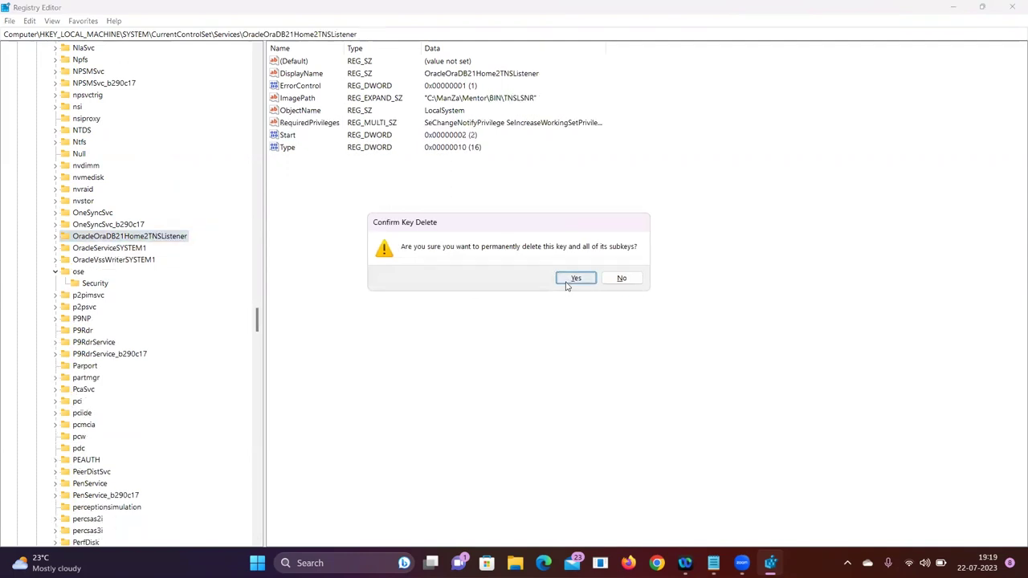
{"action": "left_click", "coordinate": [567, 281]}
{"action": "key", "text": "Delete"}
{"action": "left_click", "coordinate": [567, 281]}
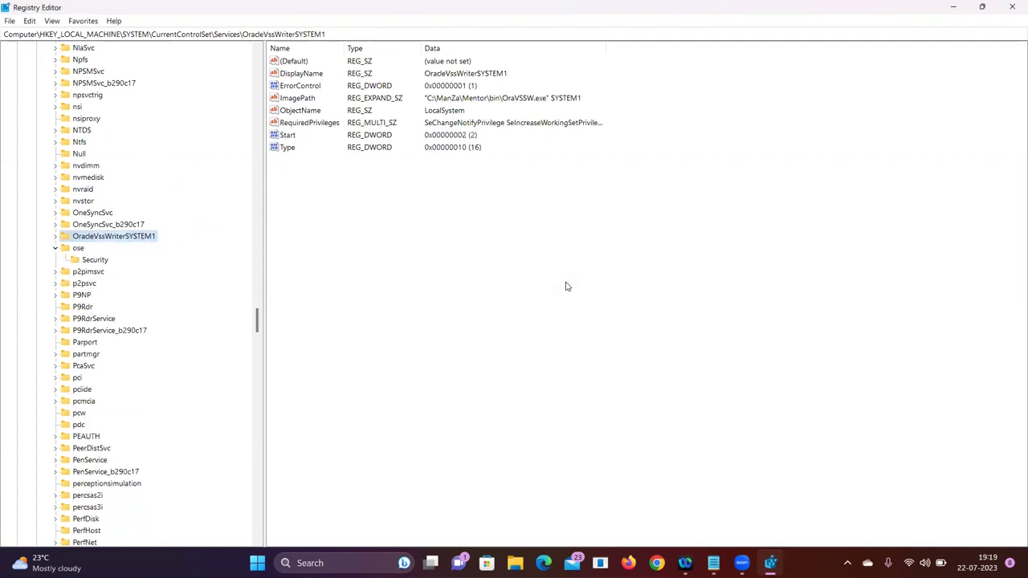
{"action": "key", "text": "Delete"}
{"action": "left_click", "coordinate": [567, 281]}
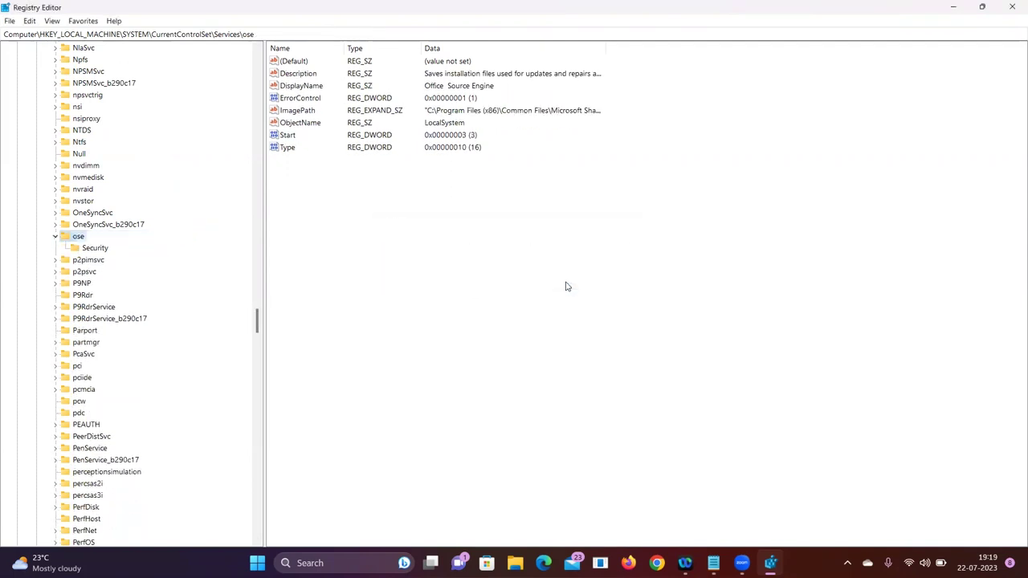
Collapse the ose key in the registry tree and close the Registry Editor
{"action": "left_click", "coordinate": [56, 238]}
{"action": "scroll", "coordinate": [262, 344], "scroll_direction": "up", "scroll_amount": 1}
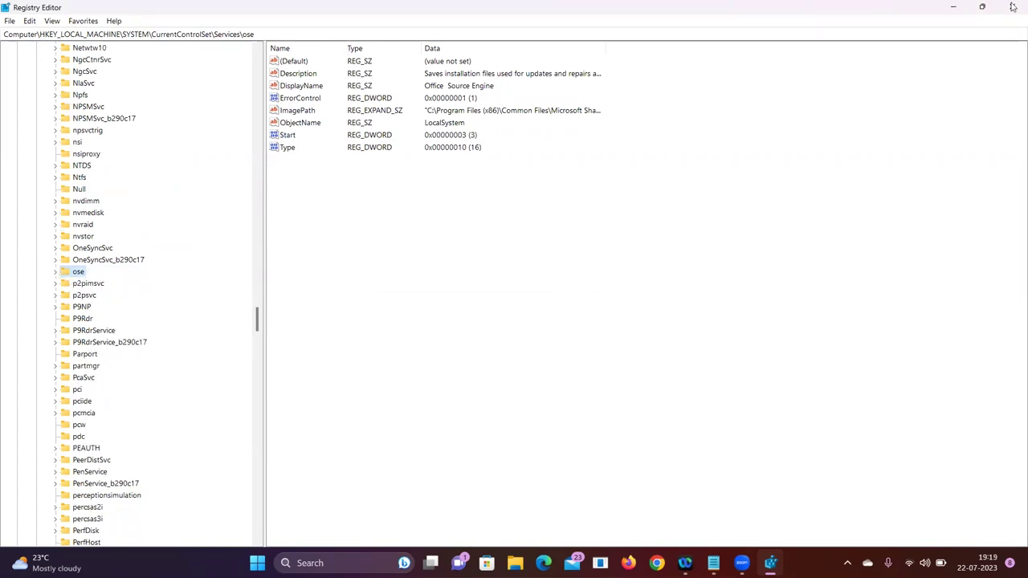
{"action": "key", "text": "alt+F4"}
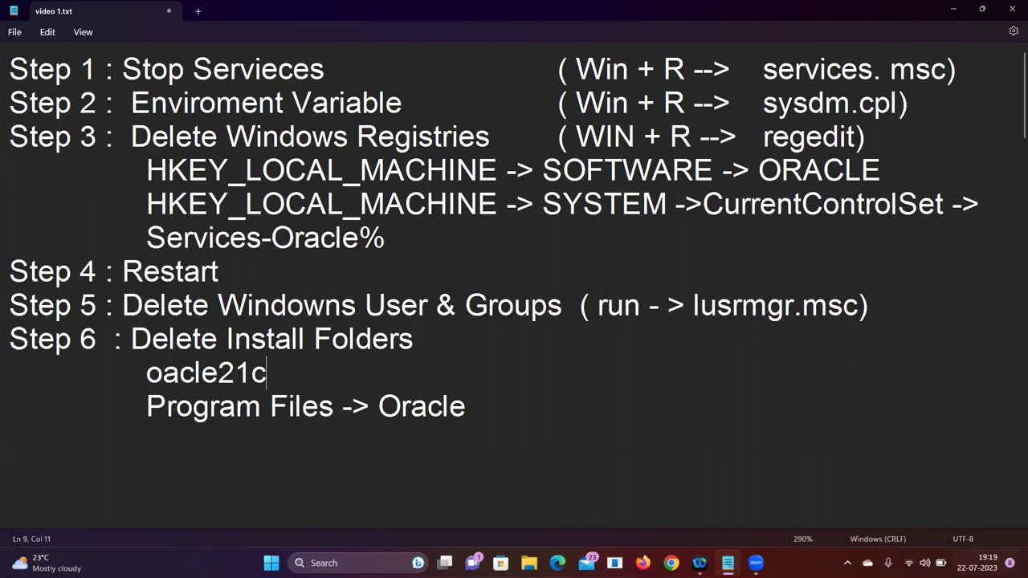
Restart the computer, as listed in step 4 of the notes
{"action": "key", "text": "super"}
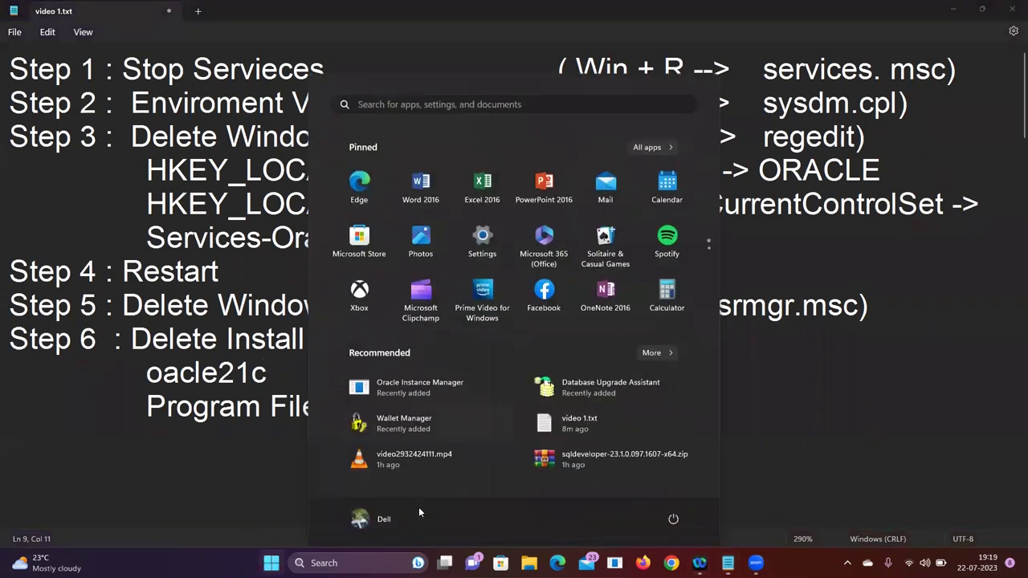
{"action": "left_click", "coordinate": [674, 519]}
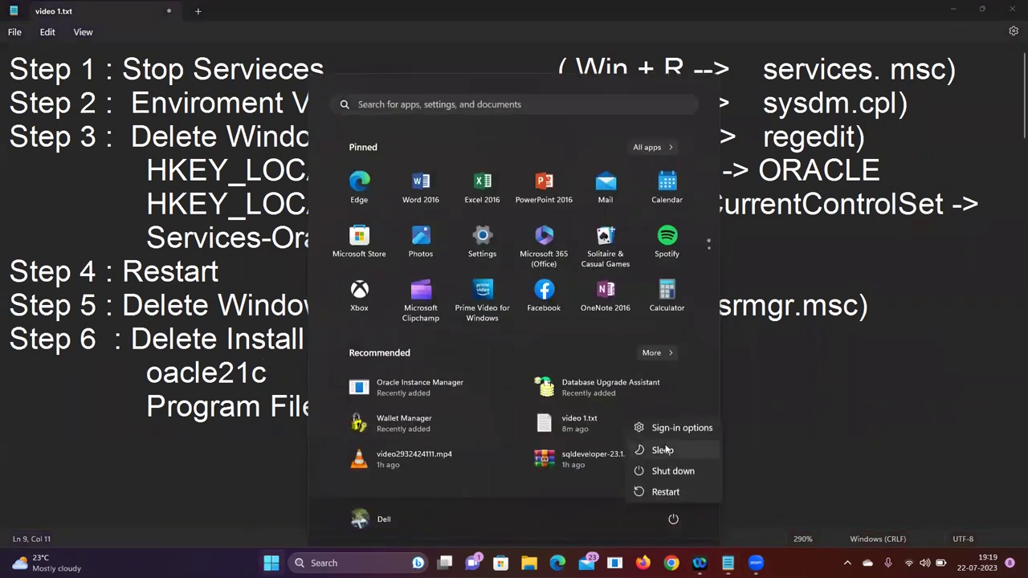
{"action": "left_click", "coordinate": [666, 491]}
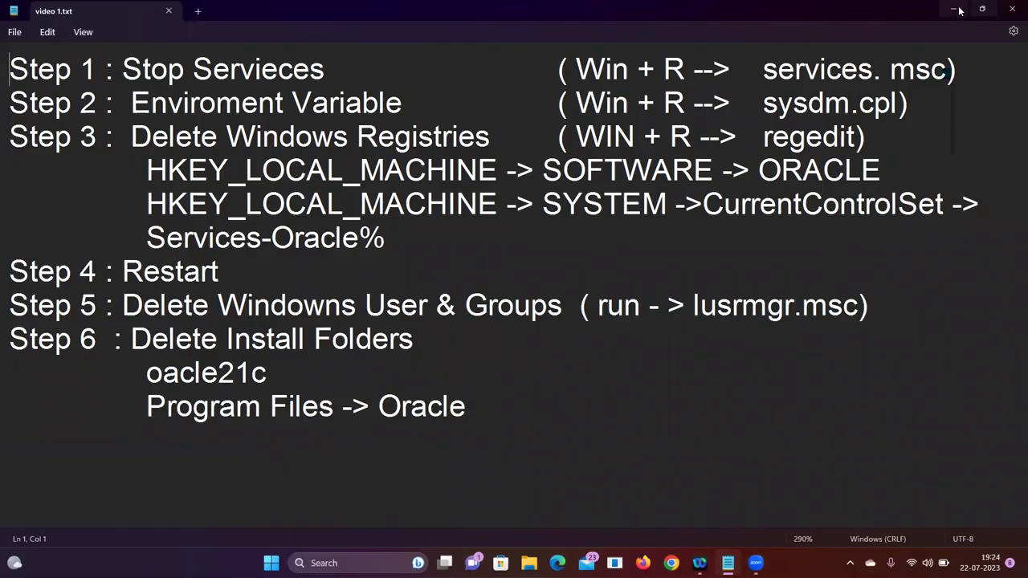
Minimize the notes, open Services and check the entries starting with O for remaining Oracle services, then close it
{"action": "left_click", "coordinate": [956, 9]}
{"action": "key", "text": "super"}
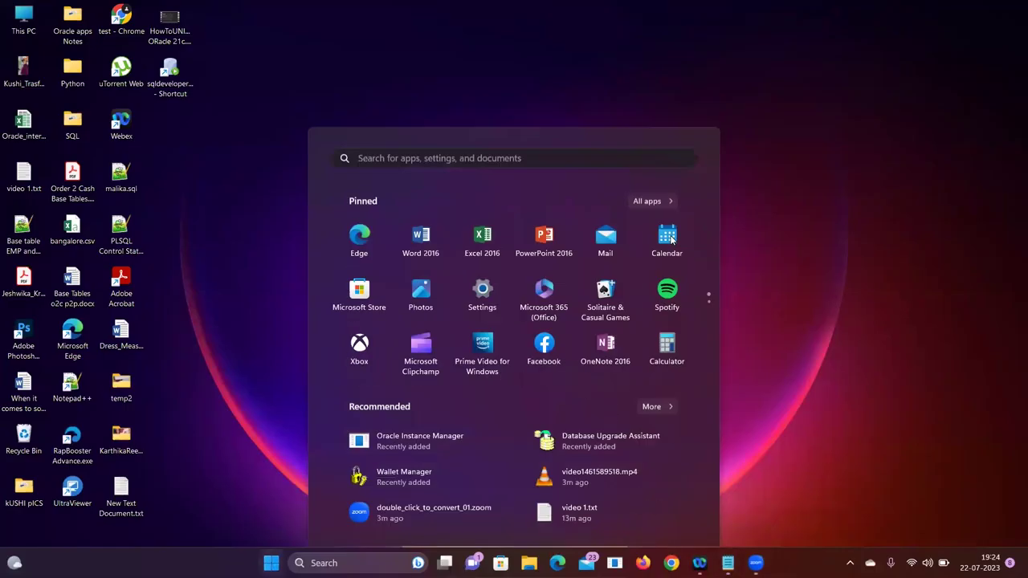
{"action": "type", "text": "serv"}
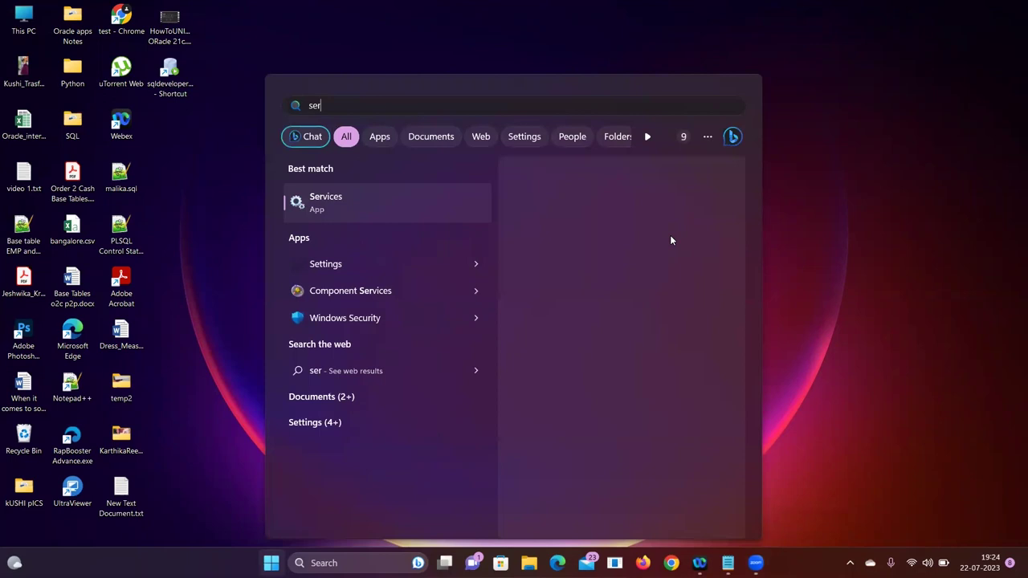
{"action": "key", "text": "Return"}
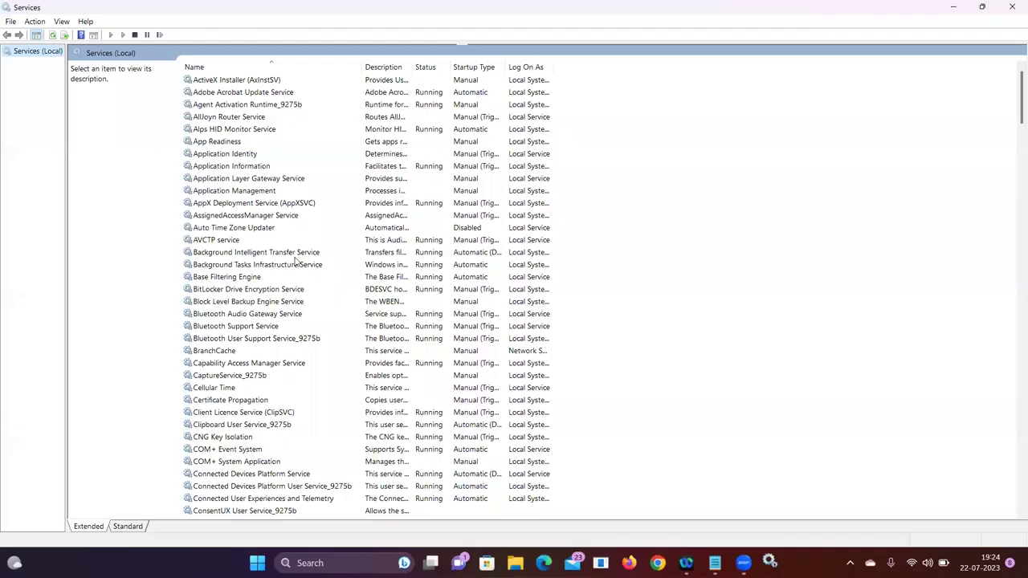
{"action": "left_click", "coordinate": [279, 255]}
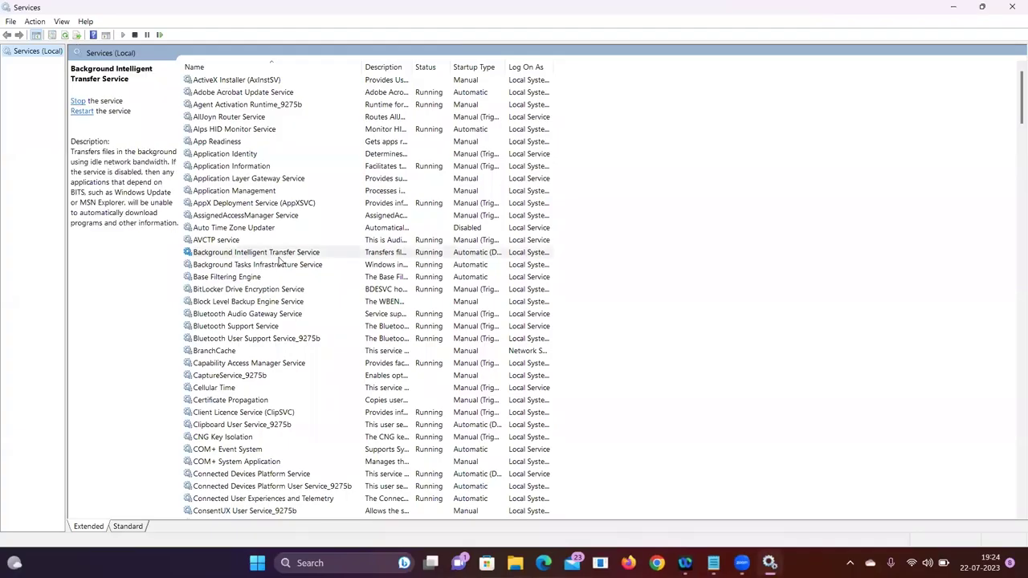
{"action": "key", "text": "o"}
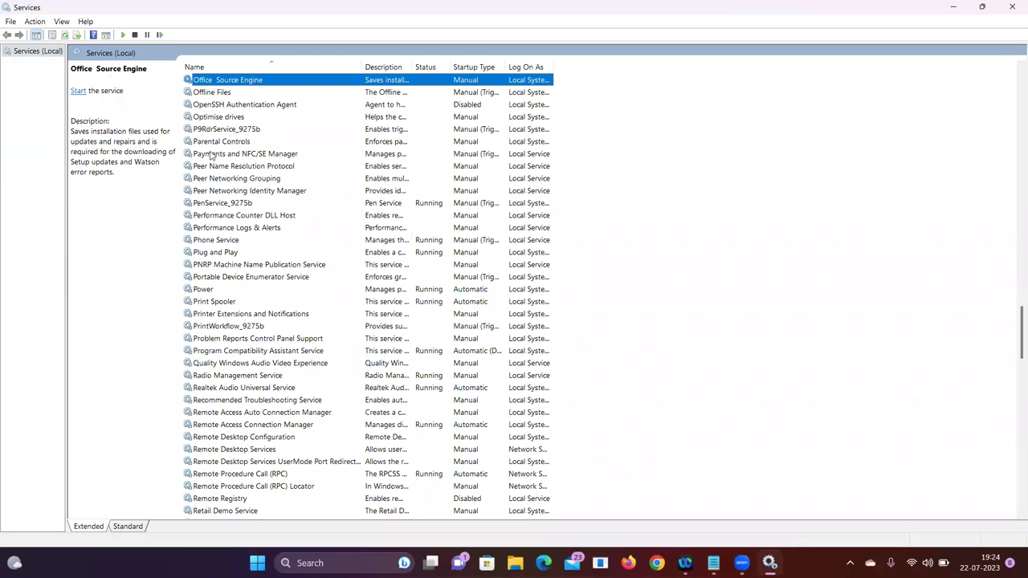
{"action": "left_click", "coordinate": [1012, 6]}
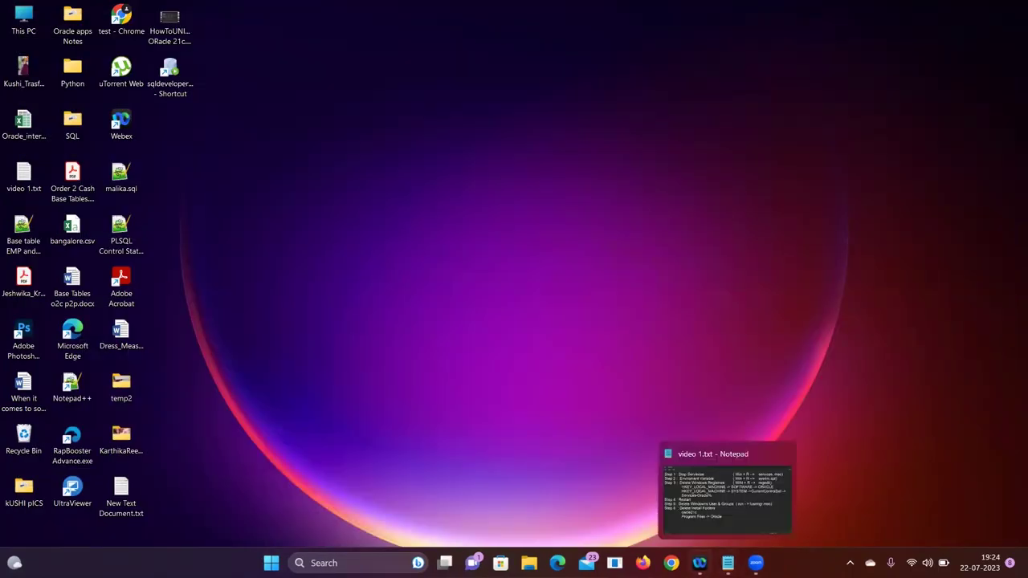
Switch back to the video 1.txt notes and indent the Step 1 text to align with Step 2
{"action": "left_click", "coordinate": [727, 563]}
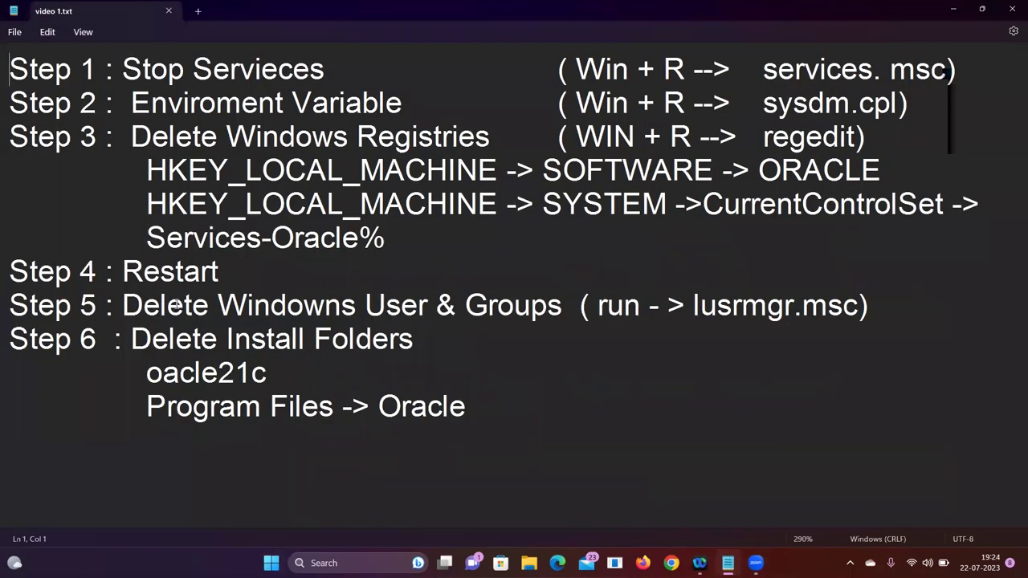
{"action": "left_click", "coordinate": [132, 70]}
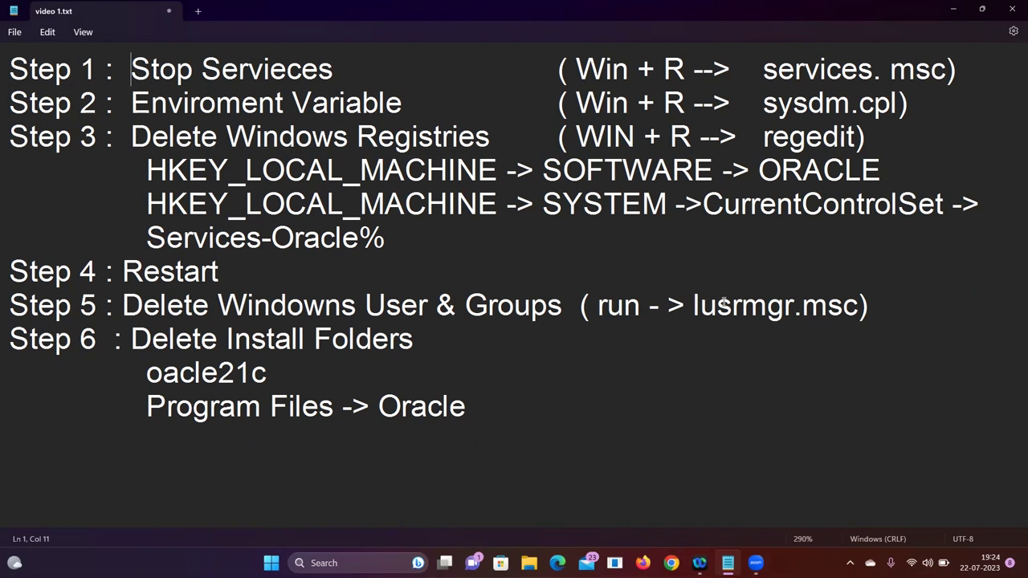
Open Local Users and Groups by running lusrmgr.msc, as listed in step 5 of the notes
{"action": "key", "text": "super+r"}
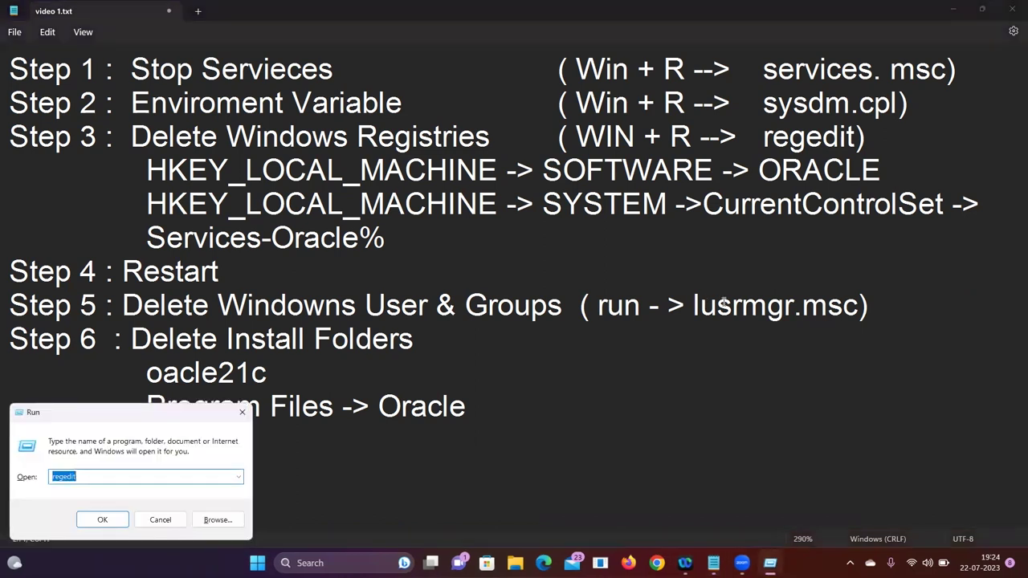
{"action": "type", "text": "lusrmgr"}
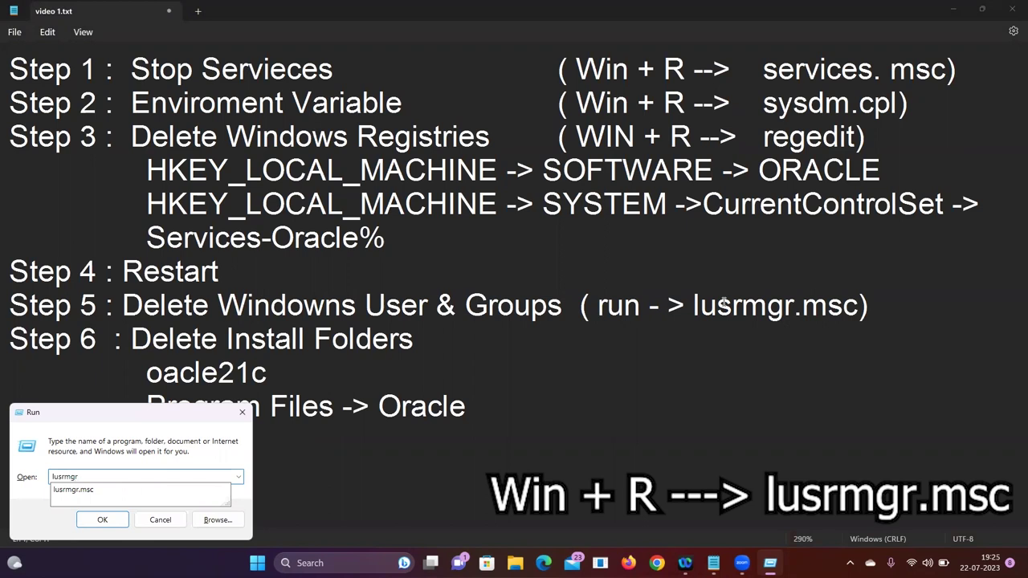
{"action": "key", "text": "Down"}
{"action": "key", "text": "Return"}
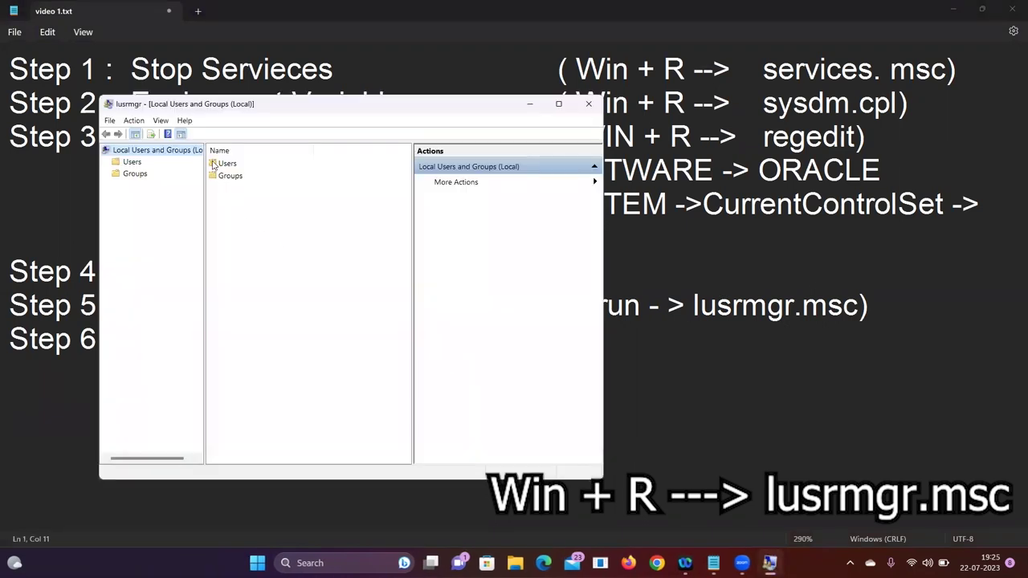
Maximize the console and check the Users list for Oracle accounts, widening the Description column
{"action": "double_click", "coordinate": [213, 163]}
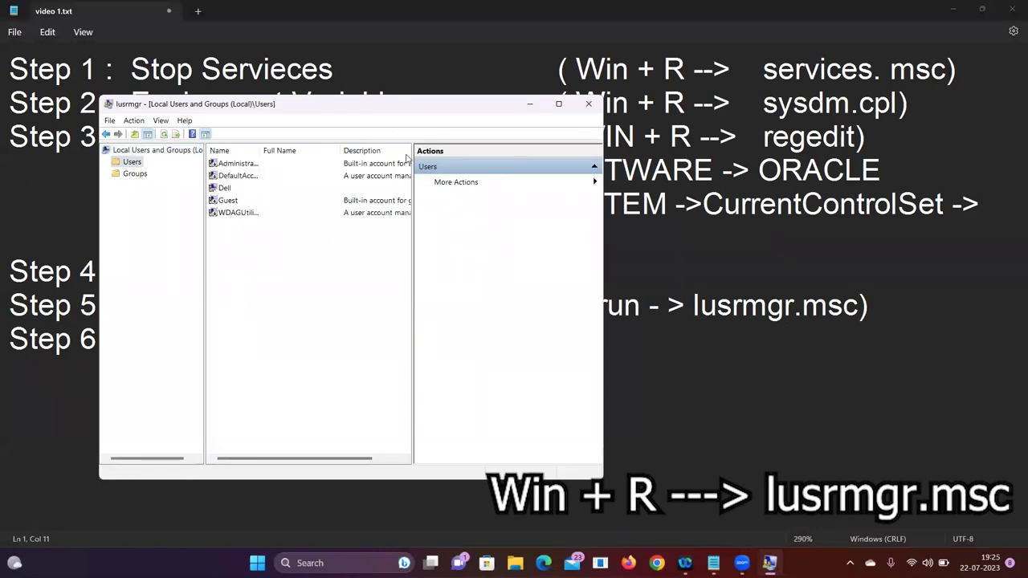
{"action": "left_click", "coordinate": [559, 103]}
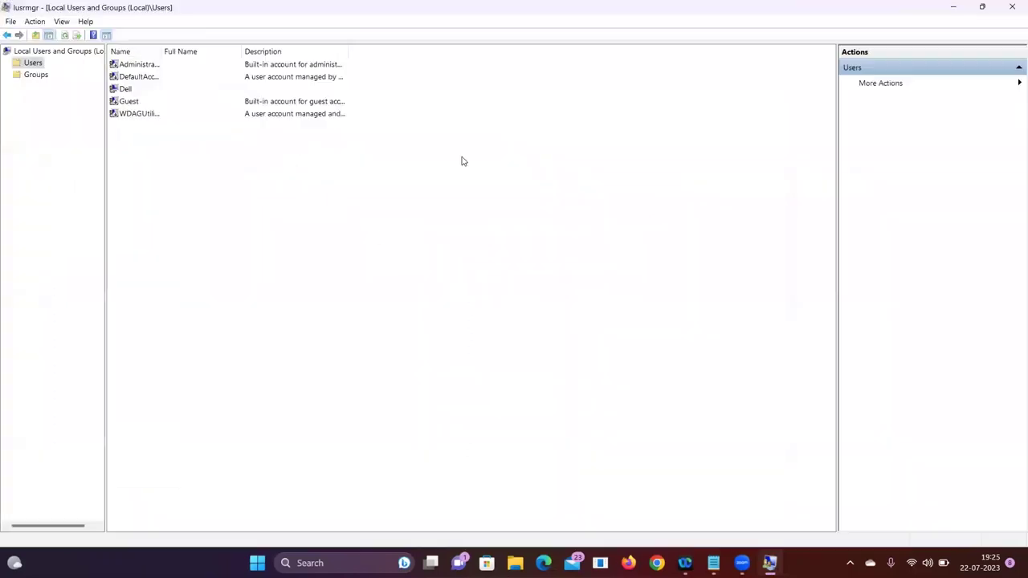
{"action": "left_click_drag", "start_coordinate": [346, 50], "coordinate": [410, 62]}
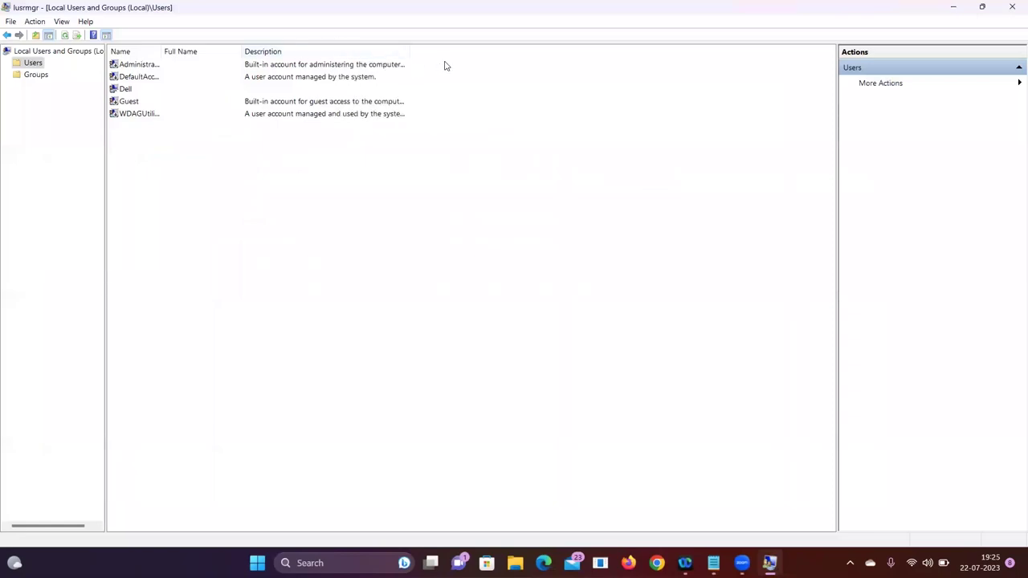
Delete the ORA_ASMADMIN, ORA_ASMDBA and ORA_ASMOPER groups from Groups, confirming each deletion
{"action": "left_click", "coordinate": [39, 75]}
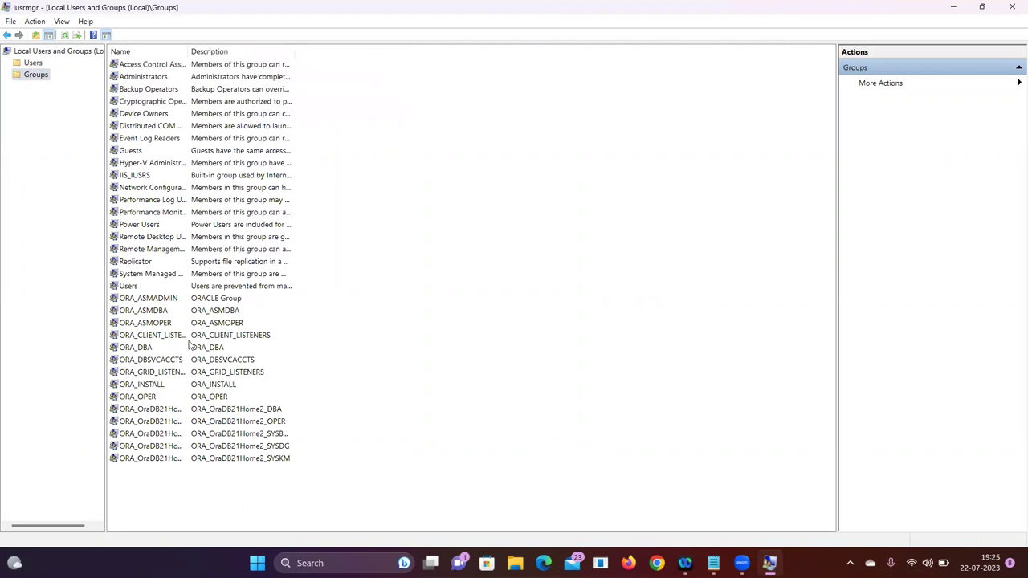
{"action": "left_click", "coordinate": [142, 300]}
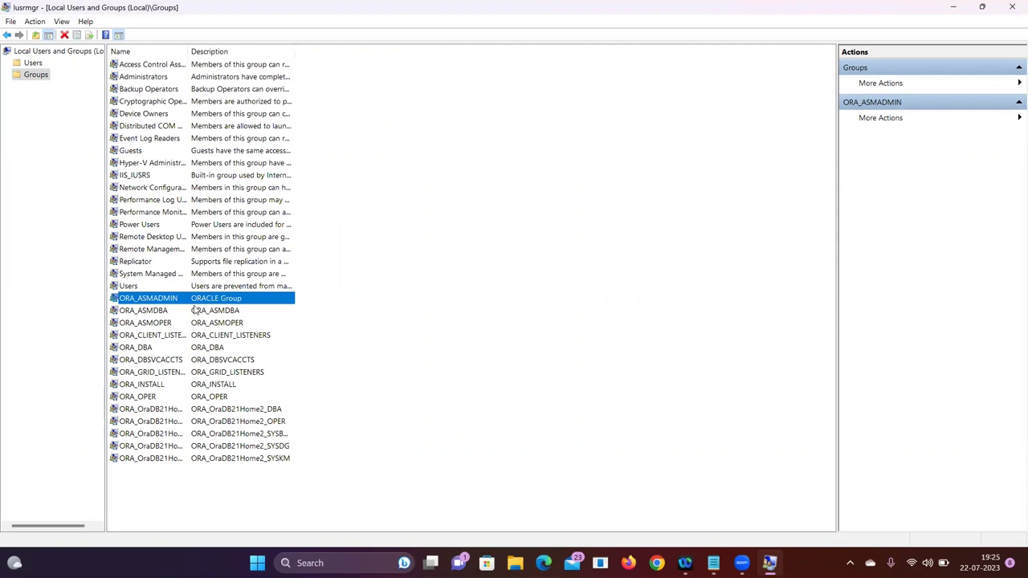
{"action": "key", "text": "Delete"}
{"action": "key", "text": "Return"}
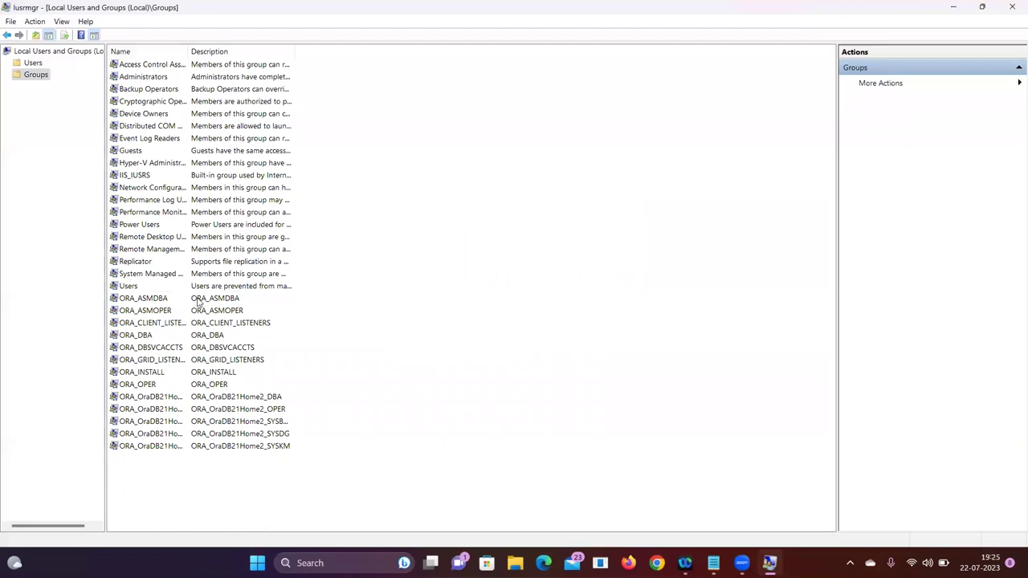
{"action": "left_click", "coordinate": [197, 298]}
{"action": "key", "text": "Delete"}
{"action": "key", "text": "Return"}
{"action": "left_click", "coordinate": [197, 298]}
{"action": "key", "text": "Delete"}
{"action": "key", "text": "Return"}
Delete the ORA_CLIENT_LISTENERS, ORA_DBA, ORA_DBSVCACCTS, ORA_GRID_LISTENERS, ORA_INSTALL and ORA_OPER groups
{"action": "left_click", "coordinate": [197, 298]}
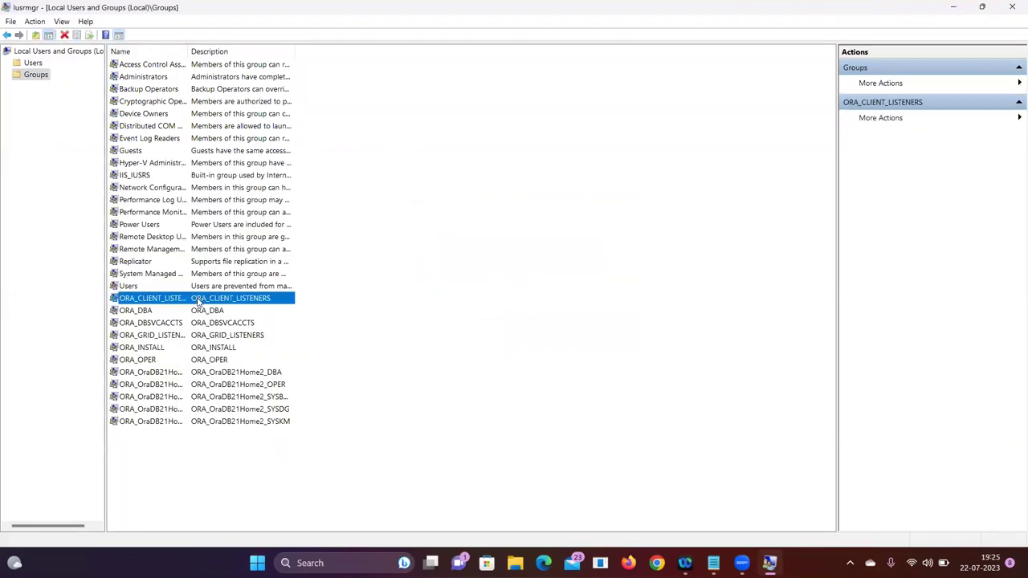
{"action": "key", "text": "Delete"}
{"action": "key", "text": "Return"}
{"action": "key", "text": "Delete"}
{"action": "key", "text": "Return"}
{"action": "key", "text": "Delete"}
{"action": "key", "text": "Return"}
{"action": "key", "text": "Delete"}
{"action": "key", "text": "Return"}
{"action": "key", "text": "Delete"}
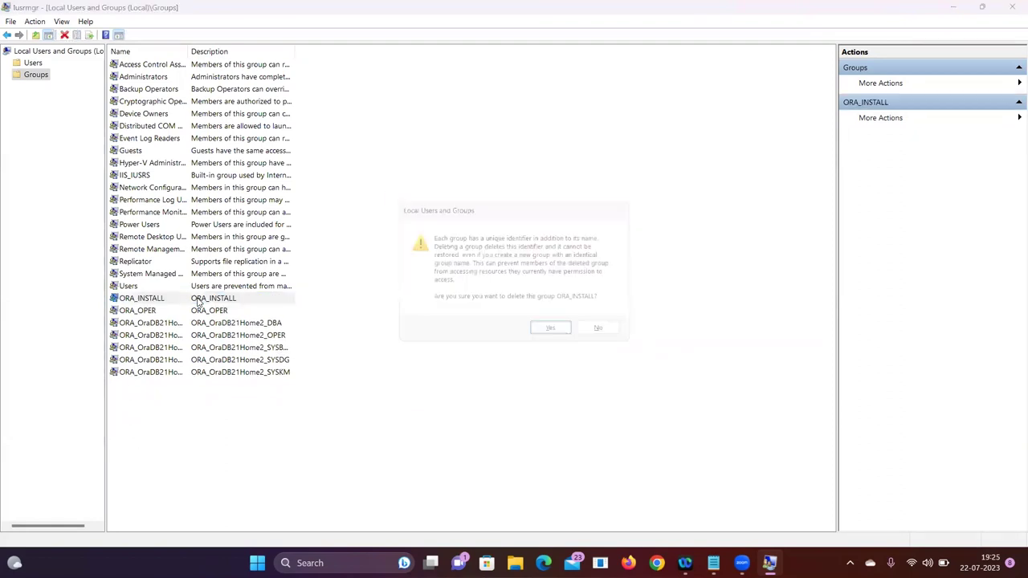
{"action": "key", "text": "Return"}
{"action": "key", "text": "Delete"}
{"action": "key", "text": "Return"}
Delete the five remaining ORA_OraDB21Home2 groups, from the DBA group through the SYSKM group
{"action": "key", "text": "Delete"}
{"action": "key", "text": "Return"}
{"action": "key", "text": "Delete"}
{"action": "key", "text": "Return"}
{"action": "key", "text": "Delete"}
{"action": "key", "text": "Return"}
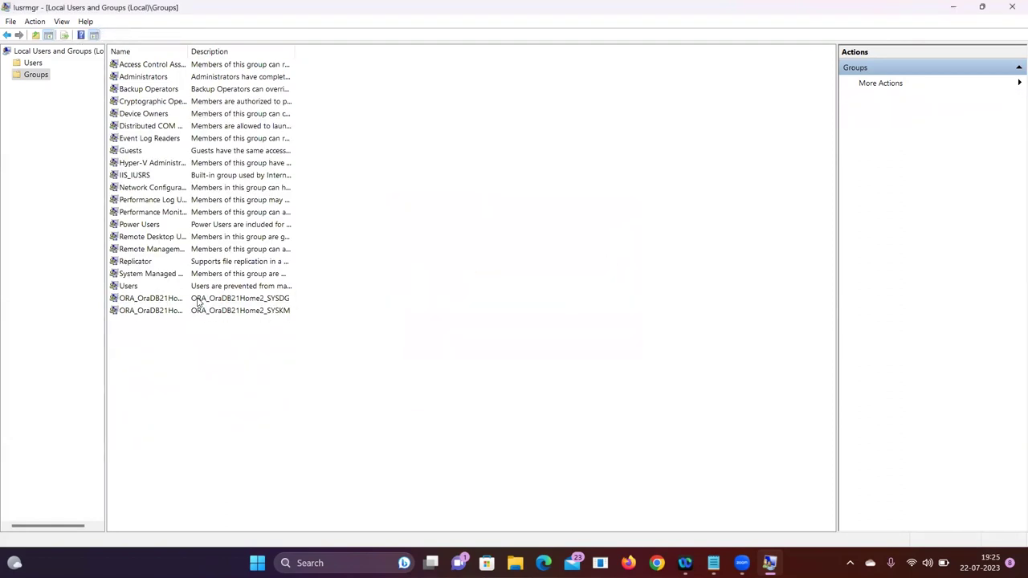
{"action": "key", "text": "Delete"}
{"action": "key", "text": "Return"}
{"action": "key", "text": "Delete"}
{"action": "key", "text": "Return"}
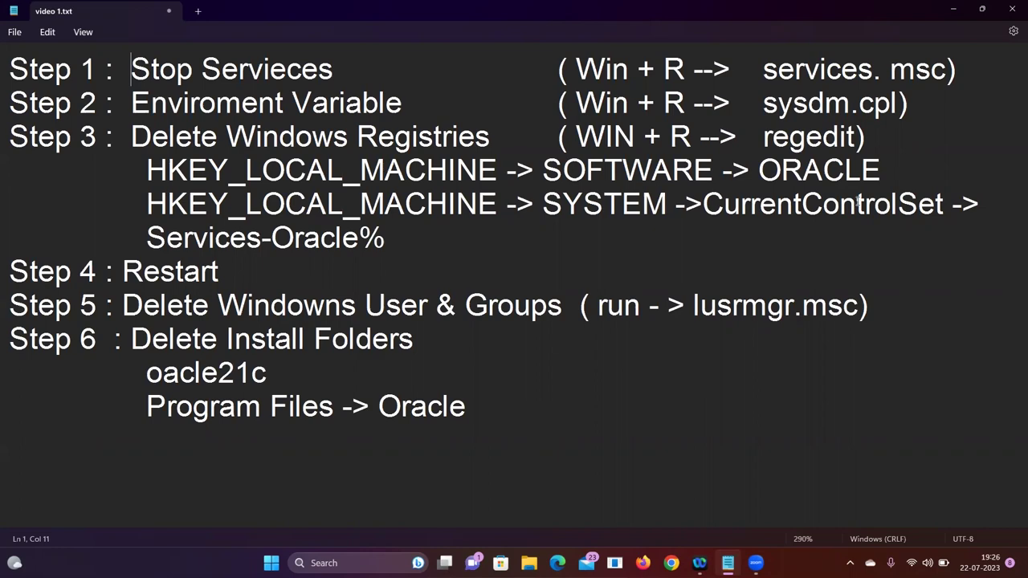
Minimize the notes, open Local Disk (C:) from This PC and select the ManZa folder
{"action": "left_click", "coordinate": [952, 9]}
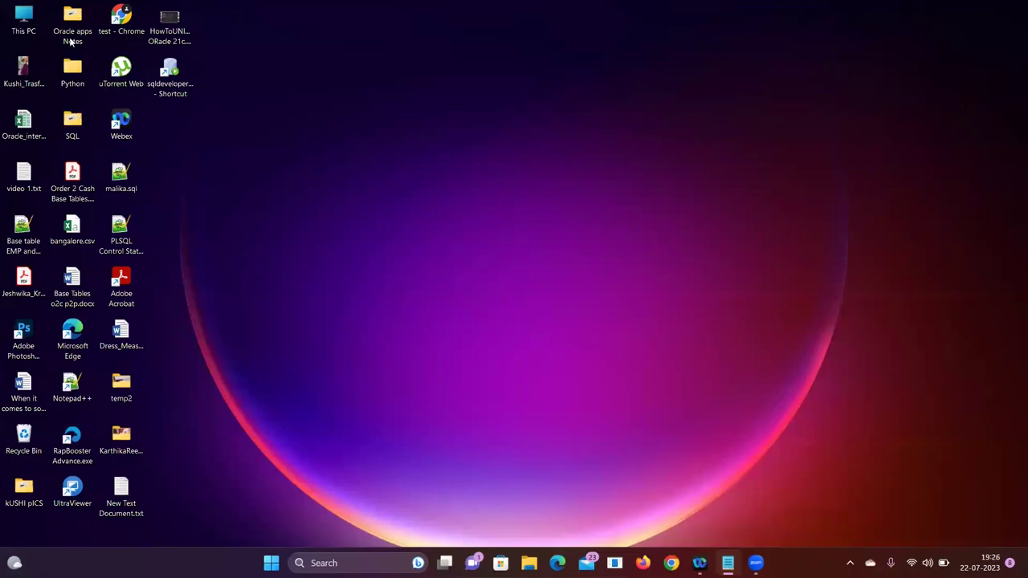
{"action": "double_click", "coordinate": [22, 21]}
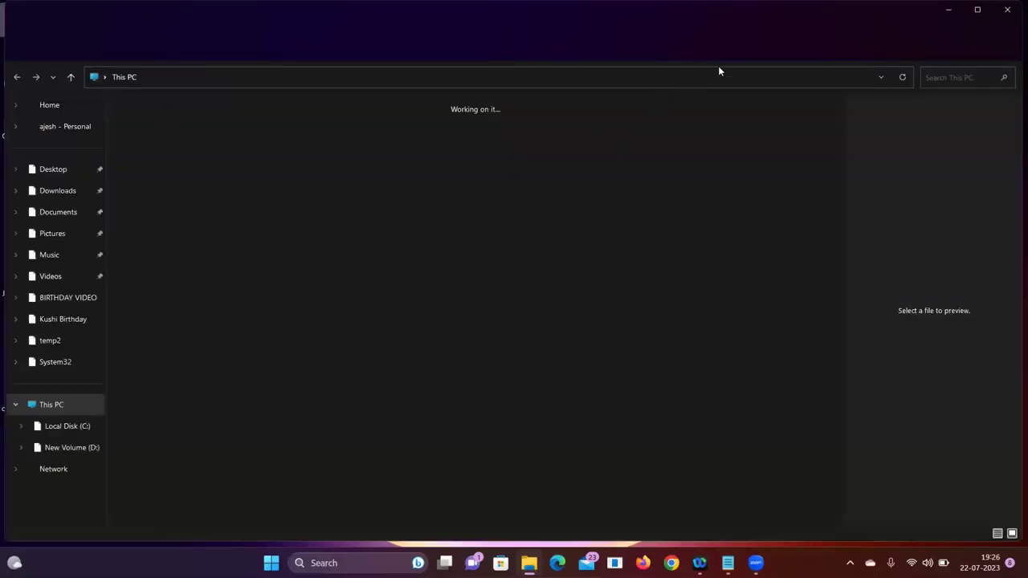
{"action": "double_click", "coordinate": [235, 137]}
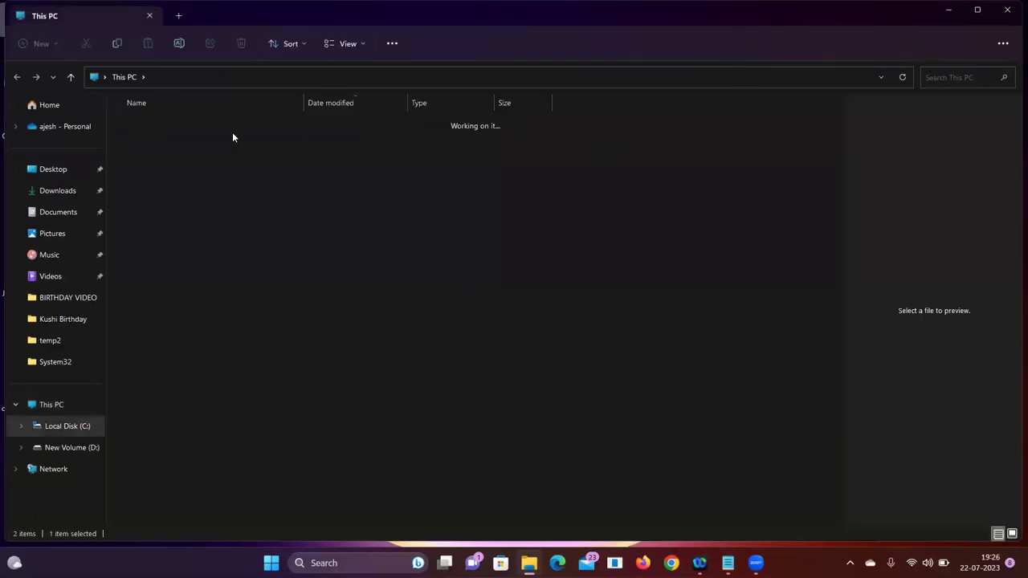
{"action": "left_click", "coordinate": [154, 160]}
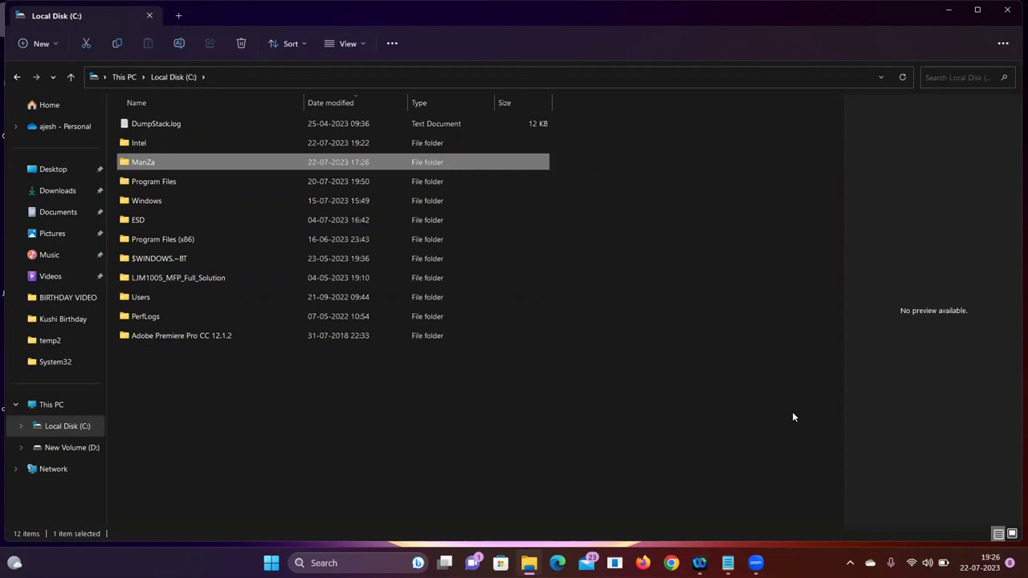
Examine the contents of the ManZa folder and its Mentor subfolder, and return to Local Disk (C:)
{"action": "double_click", "coordinate": [157, 162]}
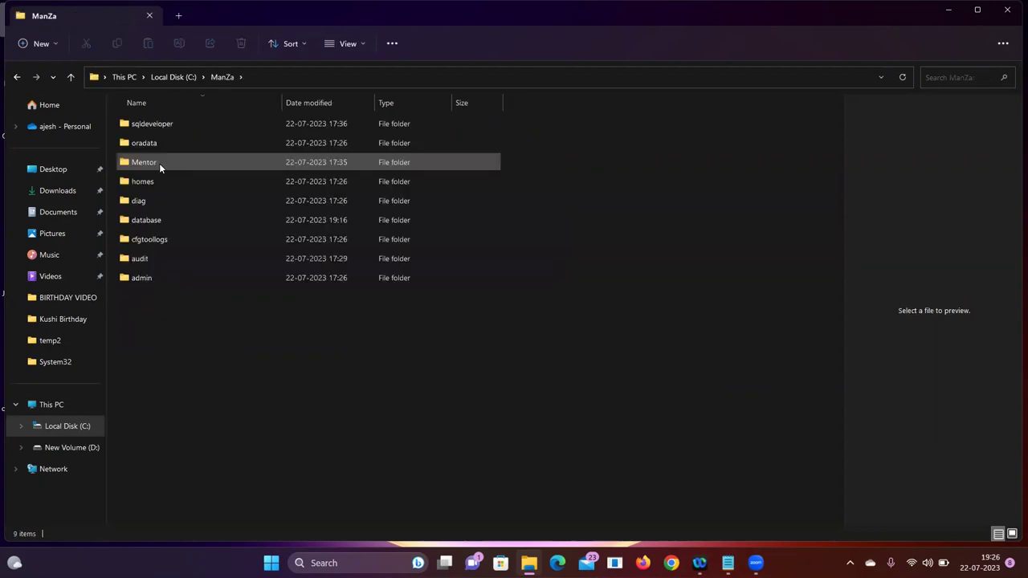
{"action": "double_click", "coordinate": [162, 125]}
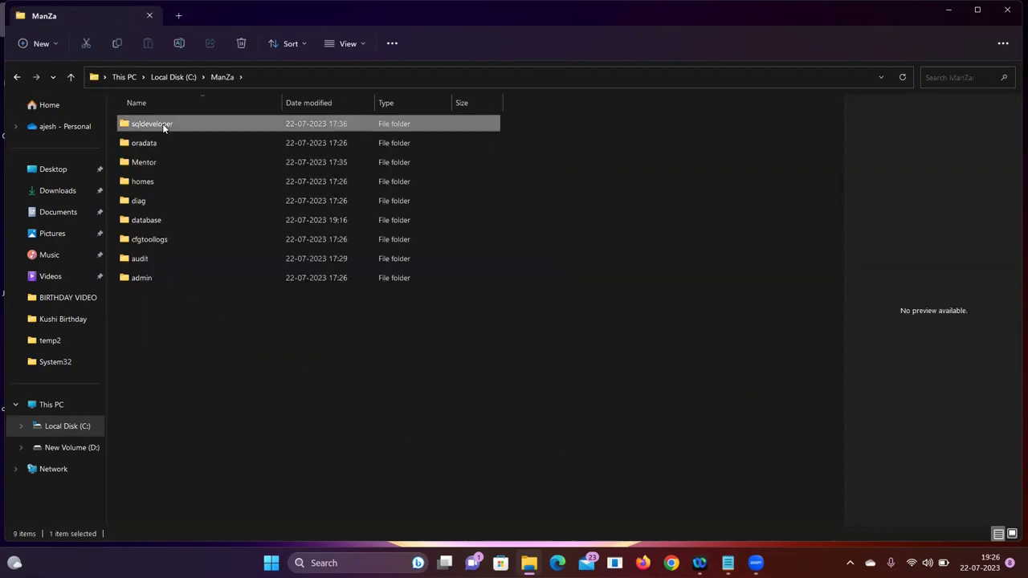
{"action": "left_click", "coordinate": [71, 76]}
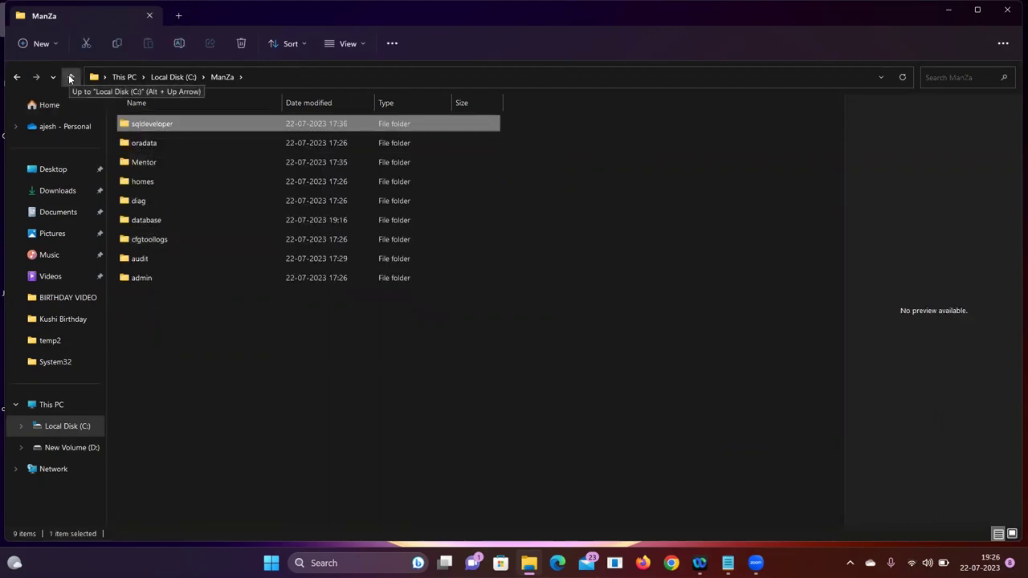
{"action": "double_click", "coordinate": [159, 160]}
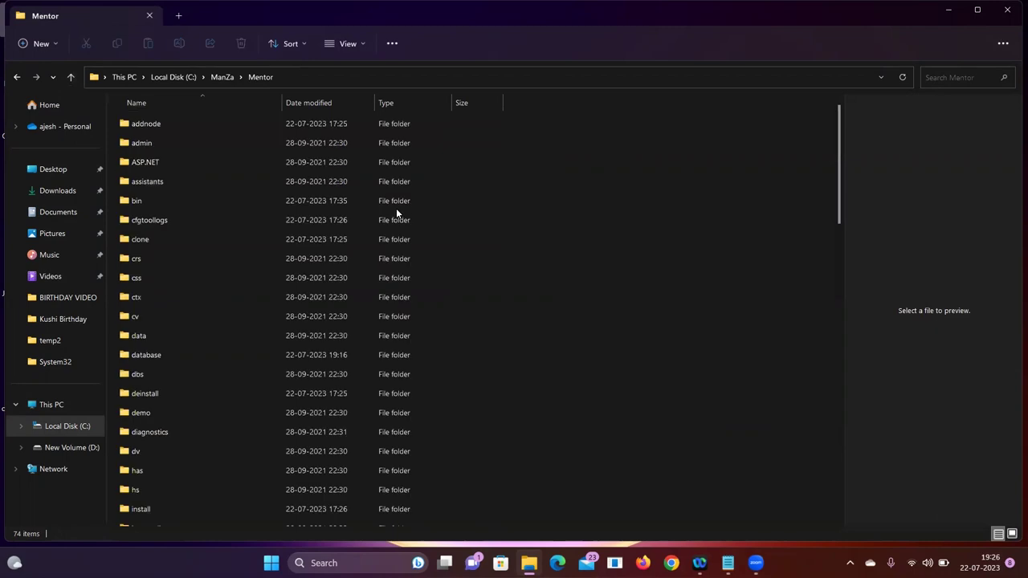
{"action": "scroll", "coordinate": [265, 369], "scroll_direction": "down", "scroll_amount": 15}
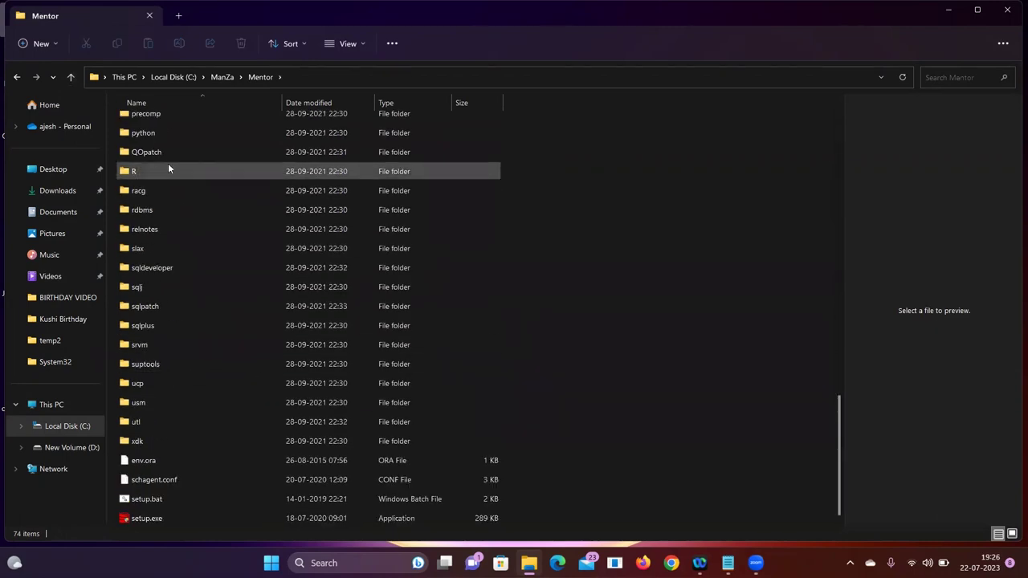
{"action": "left_click", "coordinate": [72, 79]}
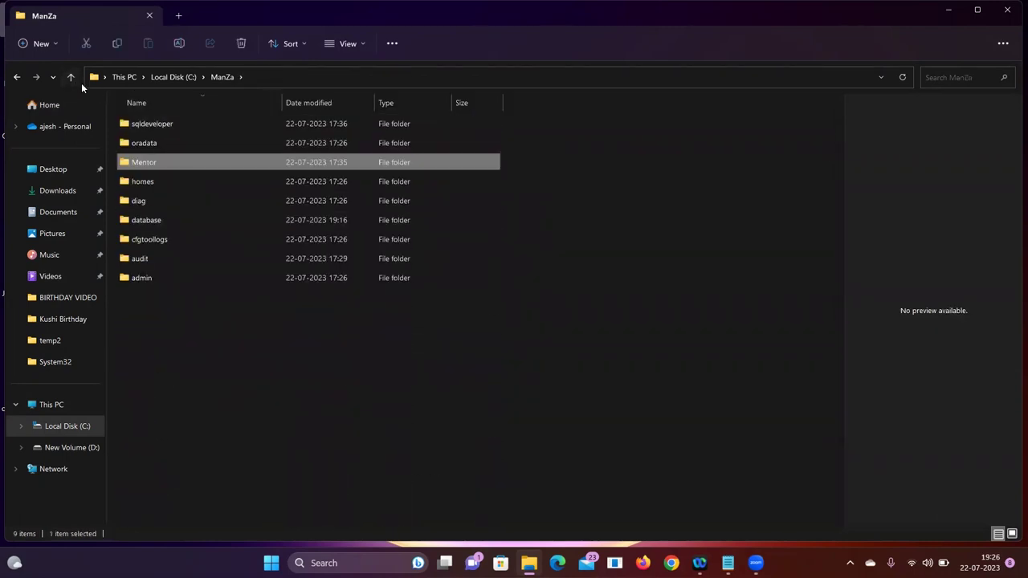
{"action": "left_click", "coordinate": [72, 78]}
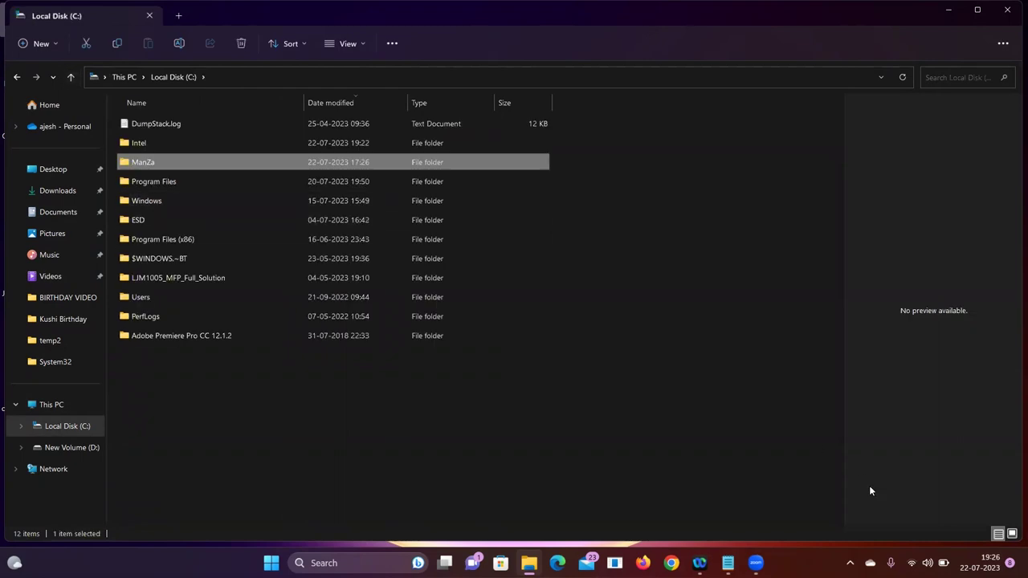
Permanently delete the ManZa Oracle install folder from Local Disk (C:)
{"action": "key", "text": "shift+Delete"}
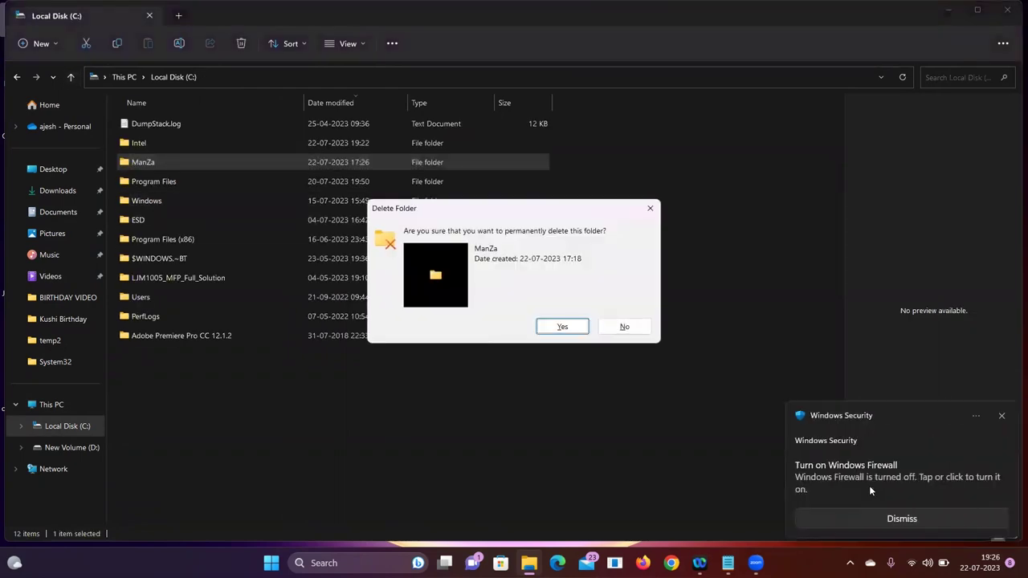
{"action": "key", "text": "Escape"}
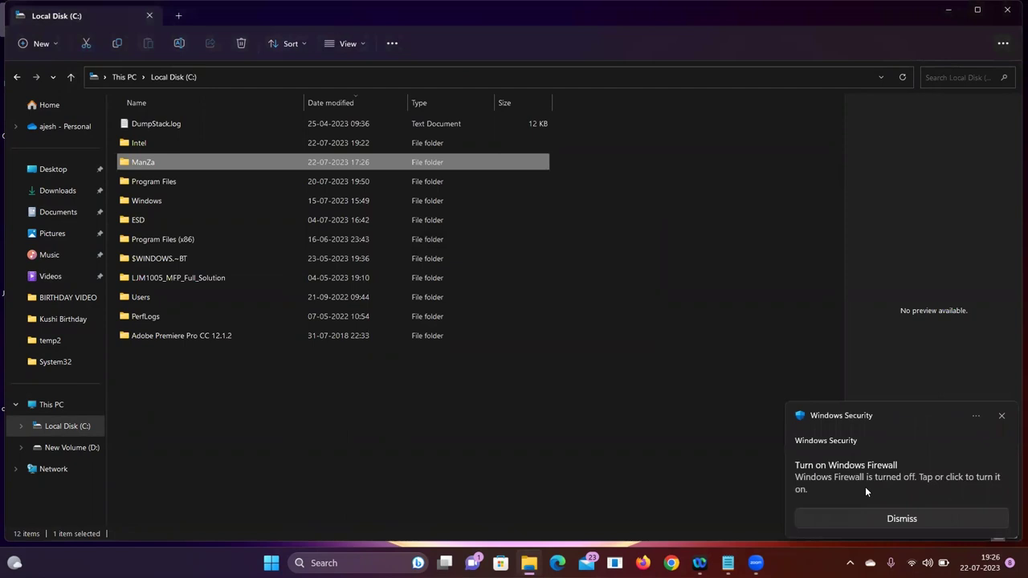
{"action": "key", "text": "Delete"}
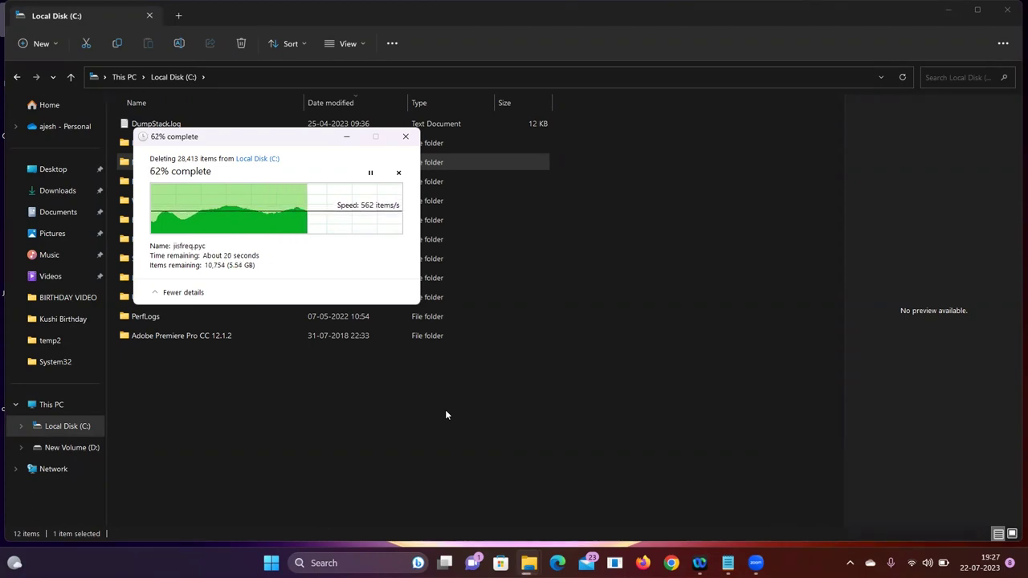
{"action": "key", "text": "XF86AudioRaiseVolume"}
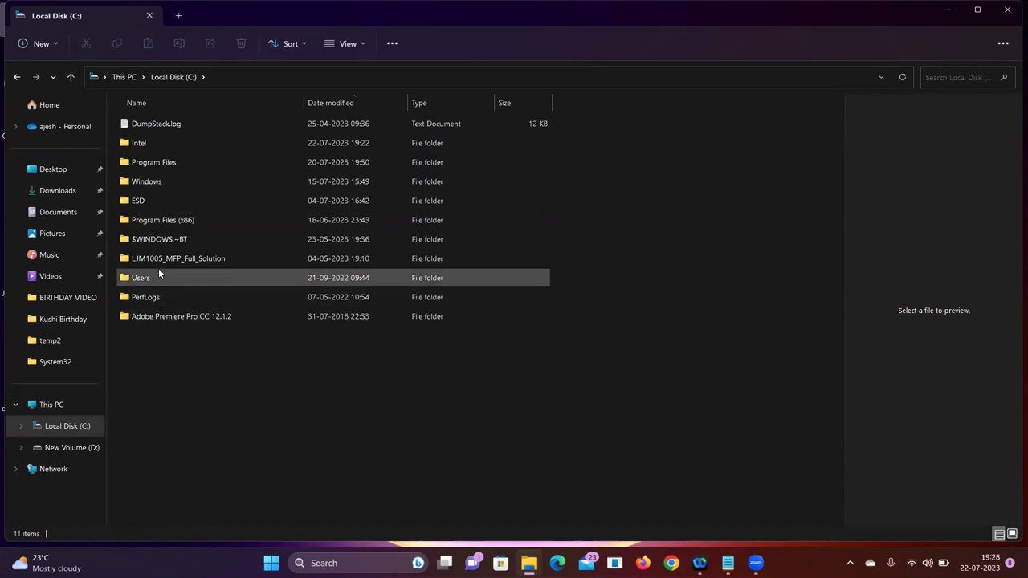
Look through Program Files (x86) and the Dell folder under Users for leftover Oracle folders
{"action": "double_click", "coordinate": [174, 221]}
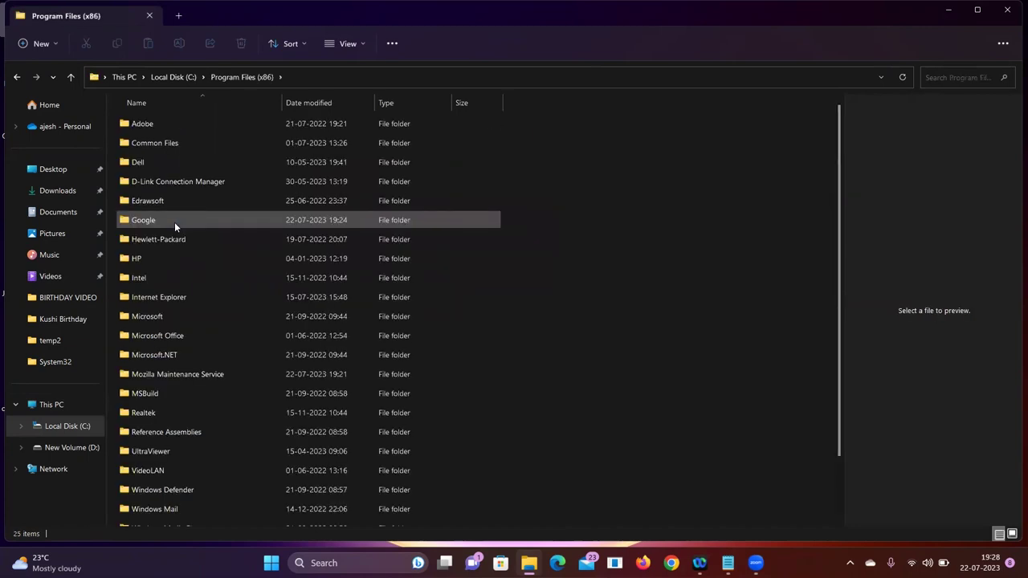
{"action": "left_click", "coordinate": [70, 77]}
{"action": "double_click", "coordinate": [139, 274]}
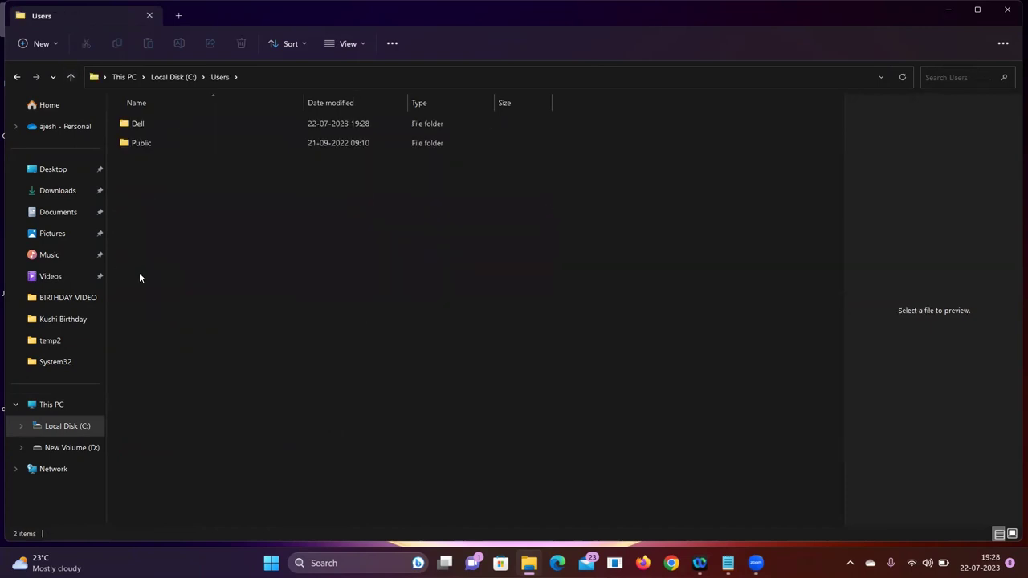
{"action": "left_click", "coordinate": [155, 126]}
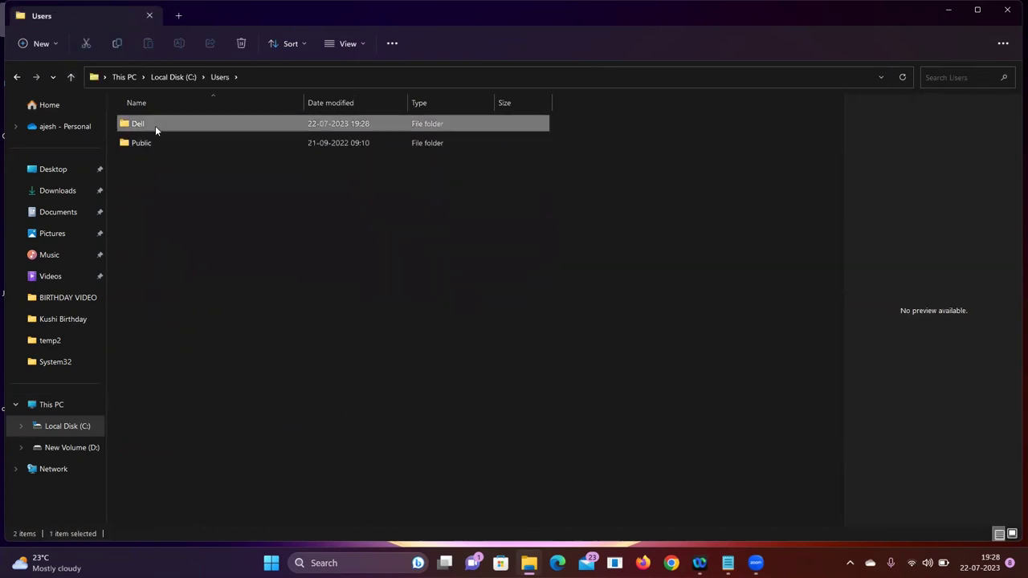
{"action": "double_click", "coordinate": [155, 125]}
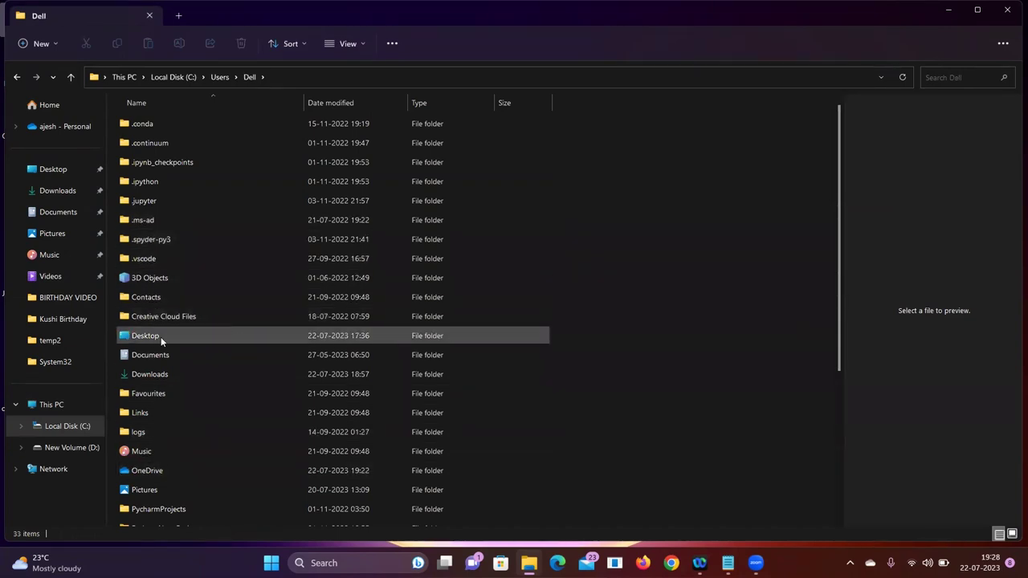
Close File Explorer, switch back to the video 1.txt notes and place the cursor below the last line of text
{"action": "left_click", "coordinate": [1008, 12]}
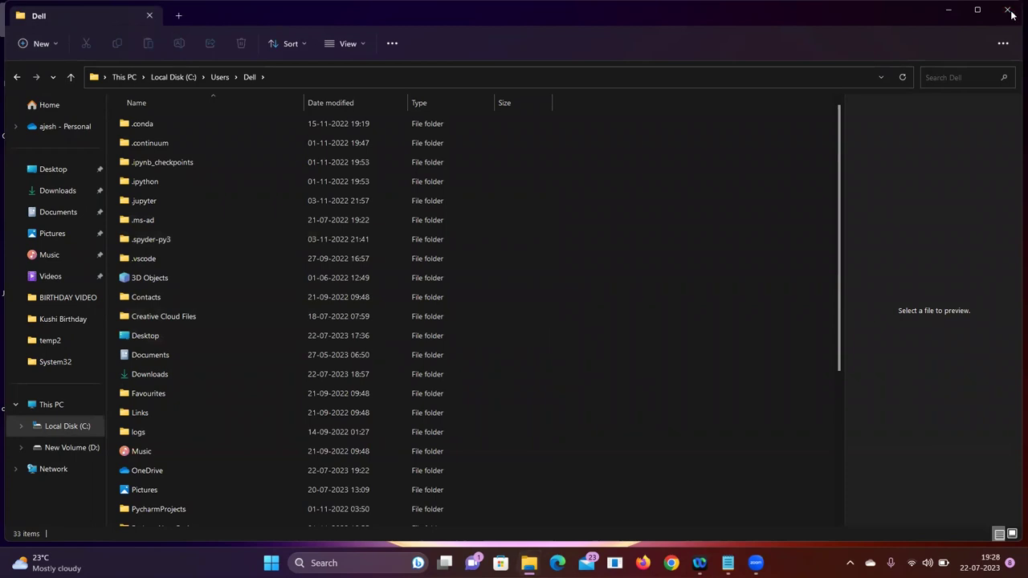
{"action": "left_click", "coordinate": [728, 563]}
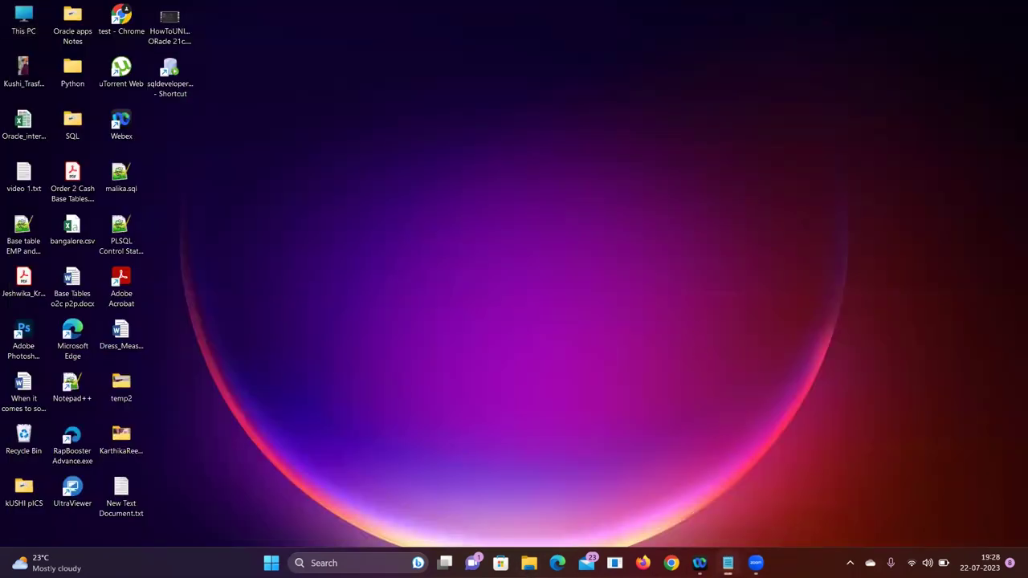
{"action": "left_click", "coordinate": [591, 424]}
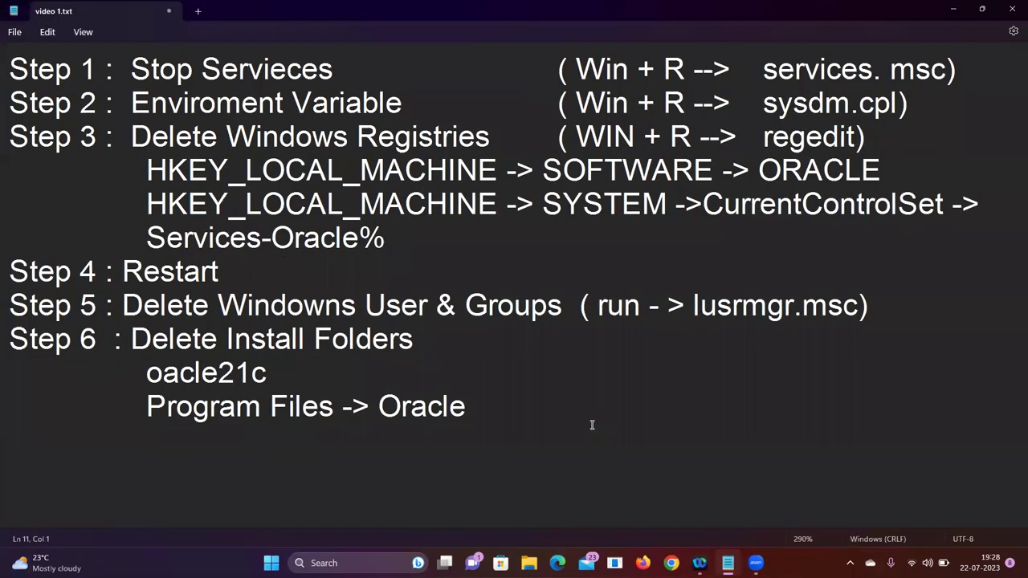
Add an indented line reading "shortcut" below the Program Files -> Oracle line in the Step 6 notes
{"action": "key", "text": "Tab"}
{"action": "key", "text": "Tab"}
{"action": "type", "text": "shortcut"}
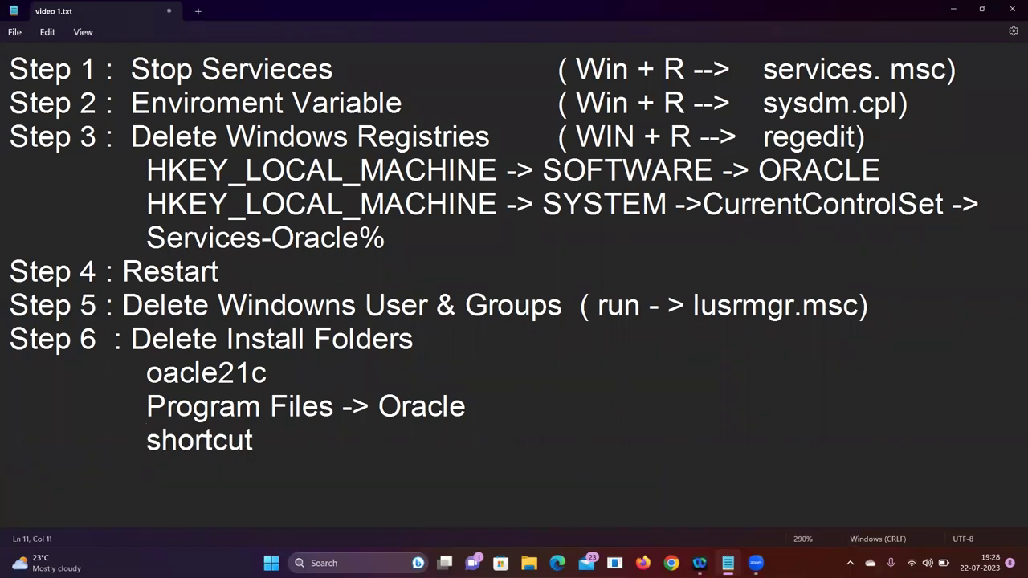
Show the desktop, search Windows for "sql" and open the file location of the SQL Plus app
{"action": "left_click", "coordinate": [981, 8]}
{"action": "key", "text": "super+d"}
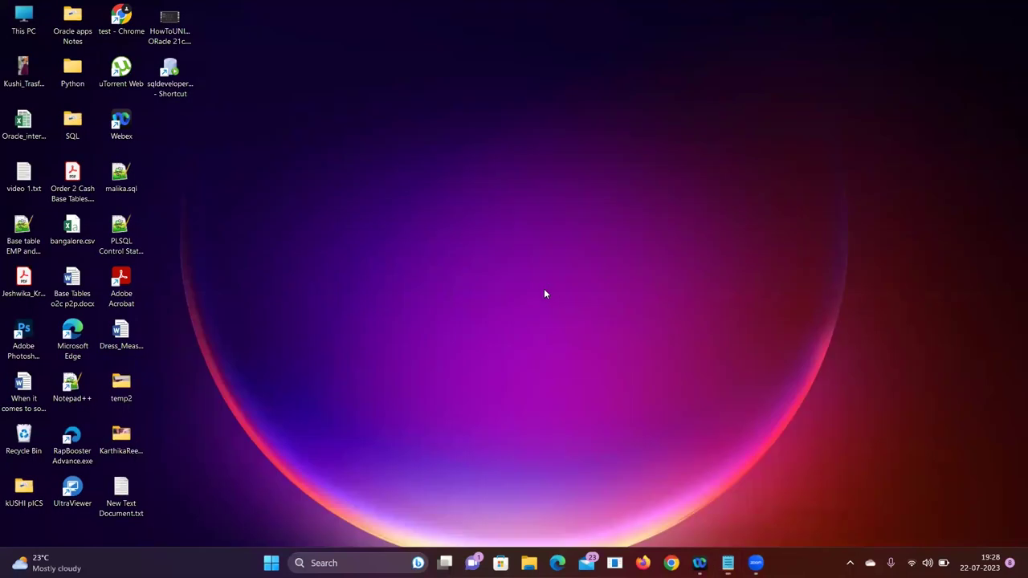
{"action": "key", "text": "super"}
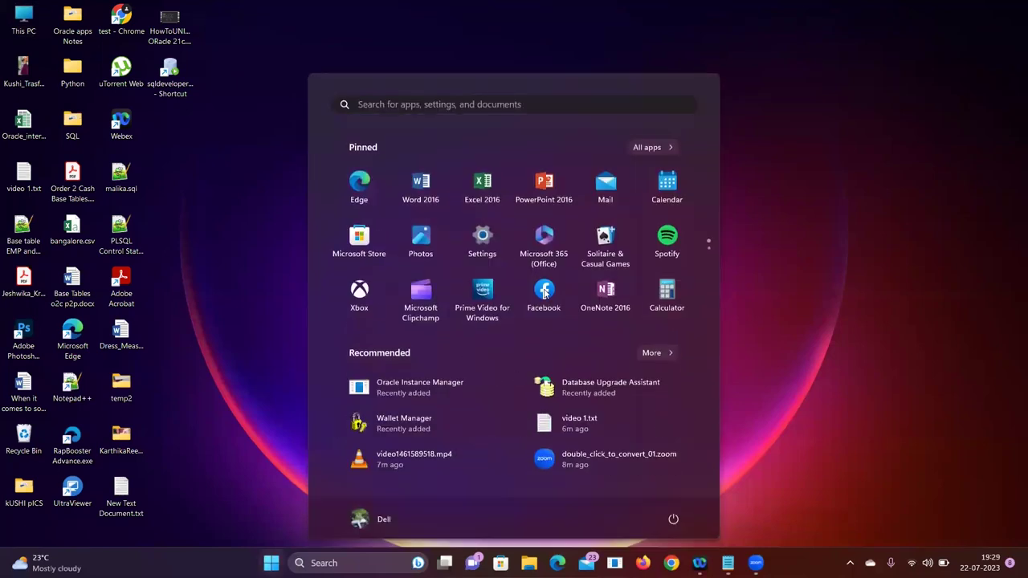
{"action": "type", "text": "sql Plus"}
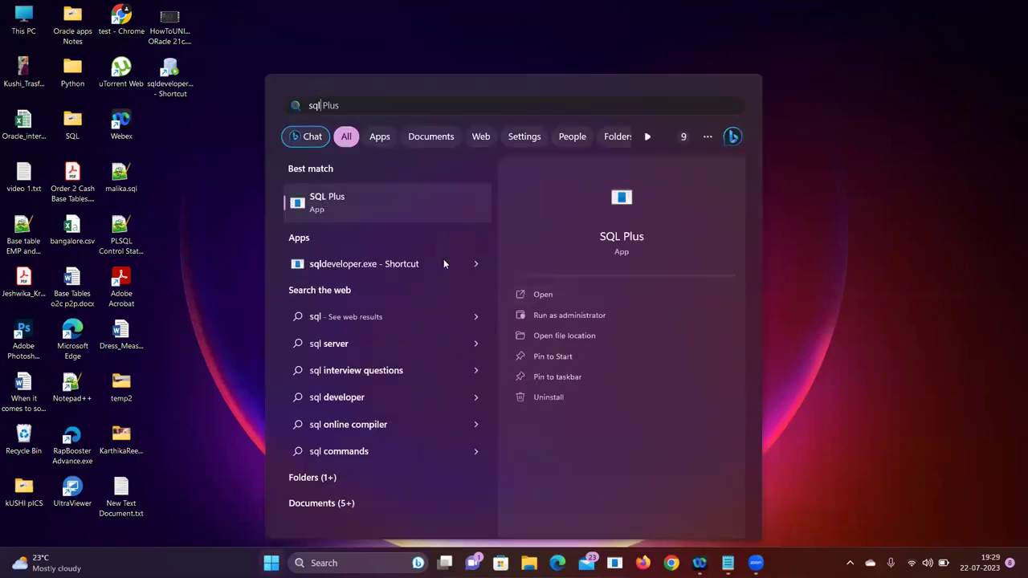
{"action": "left_click", "coordinate": [556, 336]}
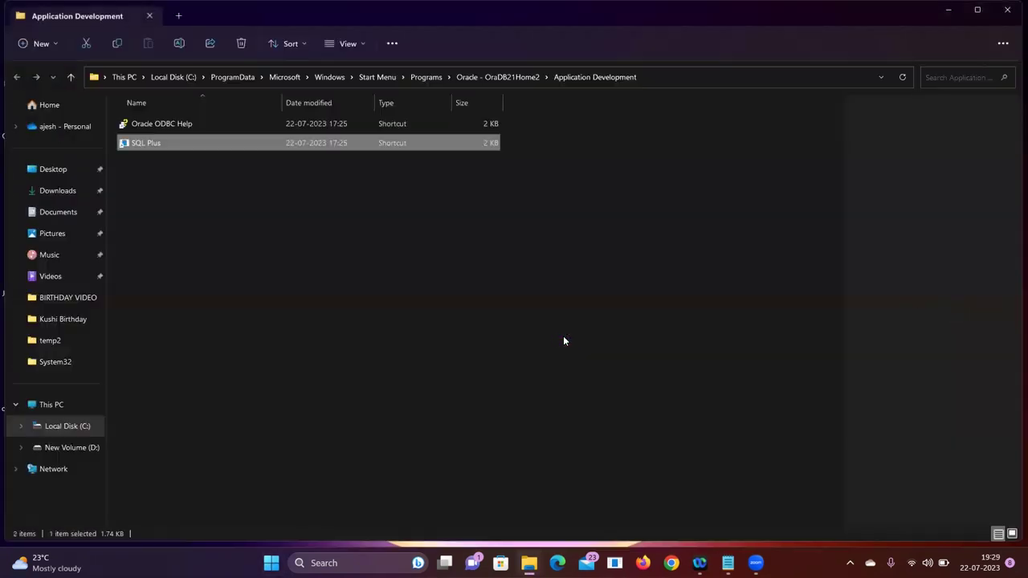
Delete the Oracle - OraDB21Home2 folder from the Start Menu Programs folder, check the remaining entries and close File Explorer
{"action": "left_click", "coordinate": [437, 78]}
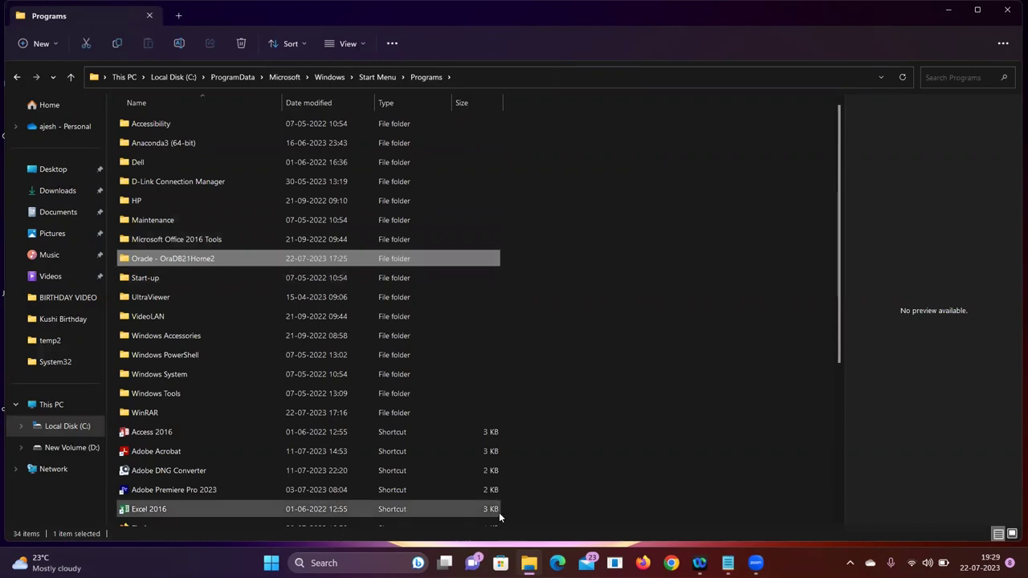
{"action": "key", "text": "Delete"}
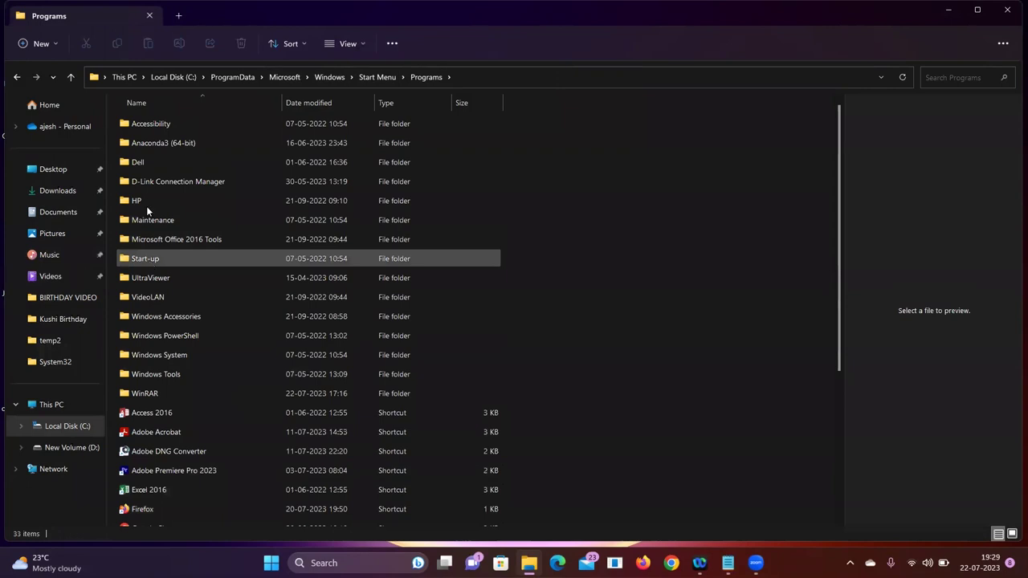
{"action": "scroll", "coordinate": [161, 401], "scroll_direction": "down", "scroll_amount": 4}
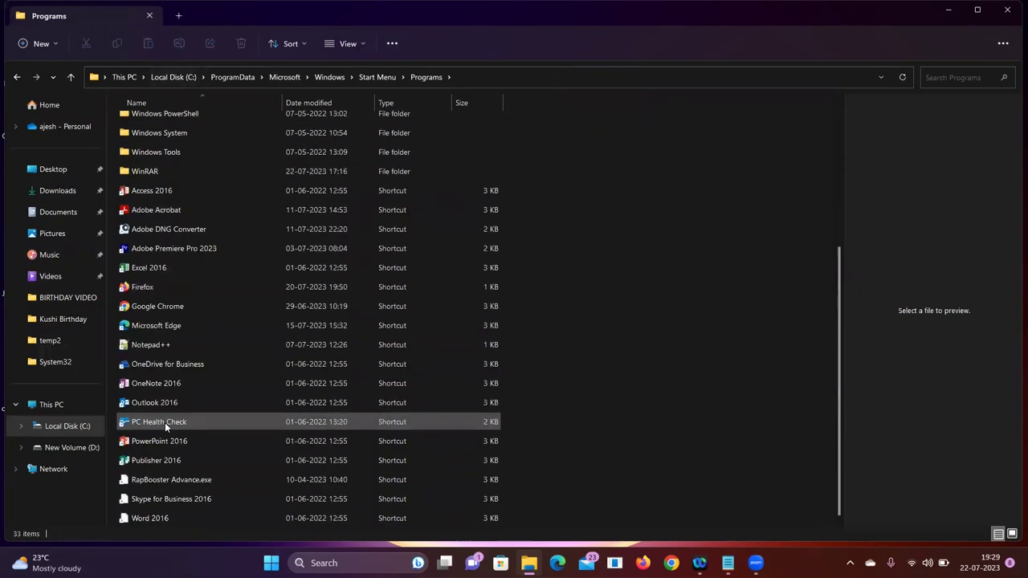
{"action": "left_click", "coordinate": [1007, 9]}
Delete the sqldeveloper.exe shortcut from the desktop and return to the video 1.txt notes
{"action": "left_click", "coordinate": [170, 73]}
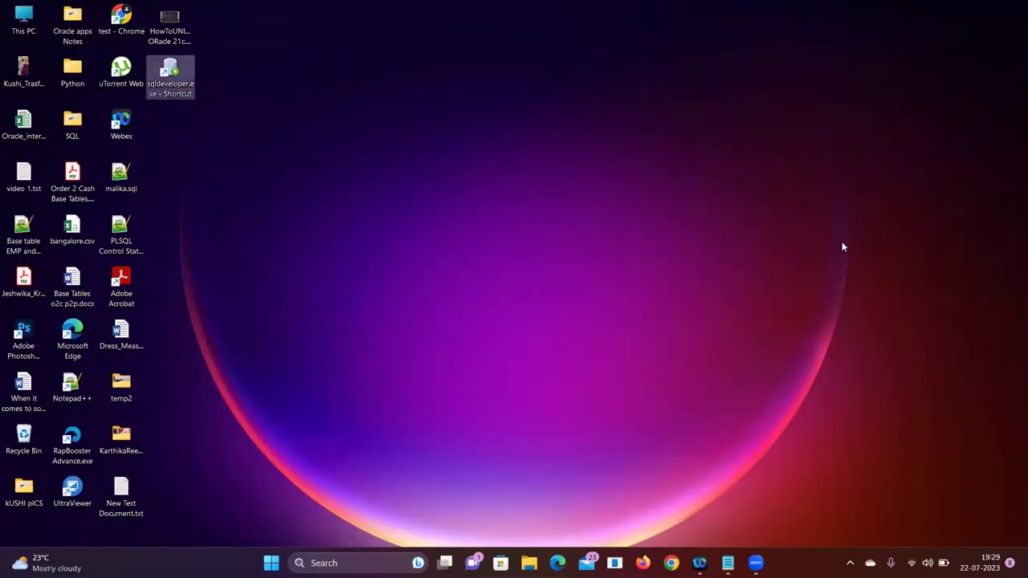
{"action": "key", "text": "Delete"}
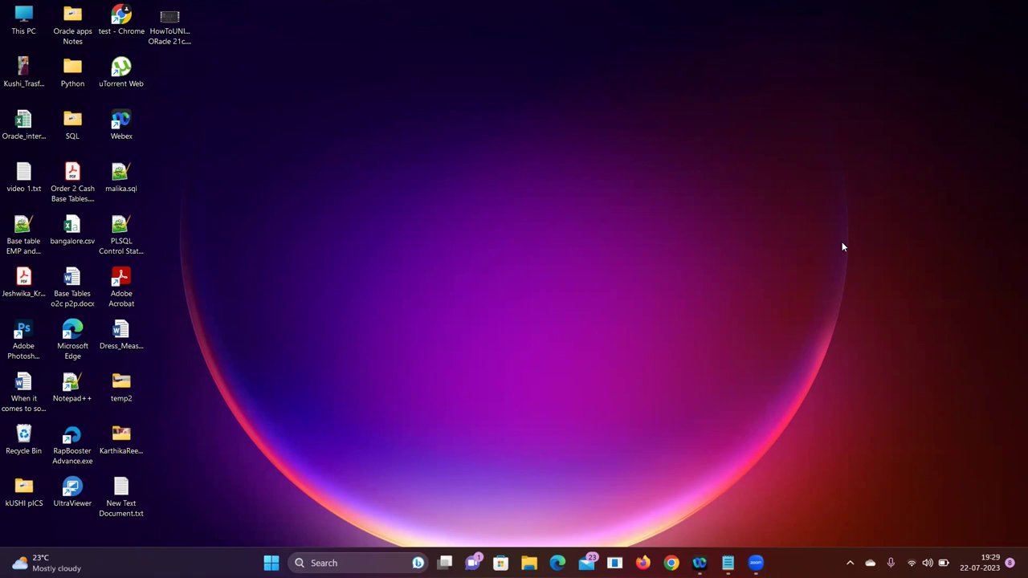
{"action": "left_click", "coordinate": [728, 563]}
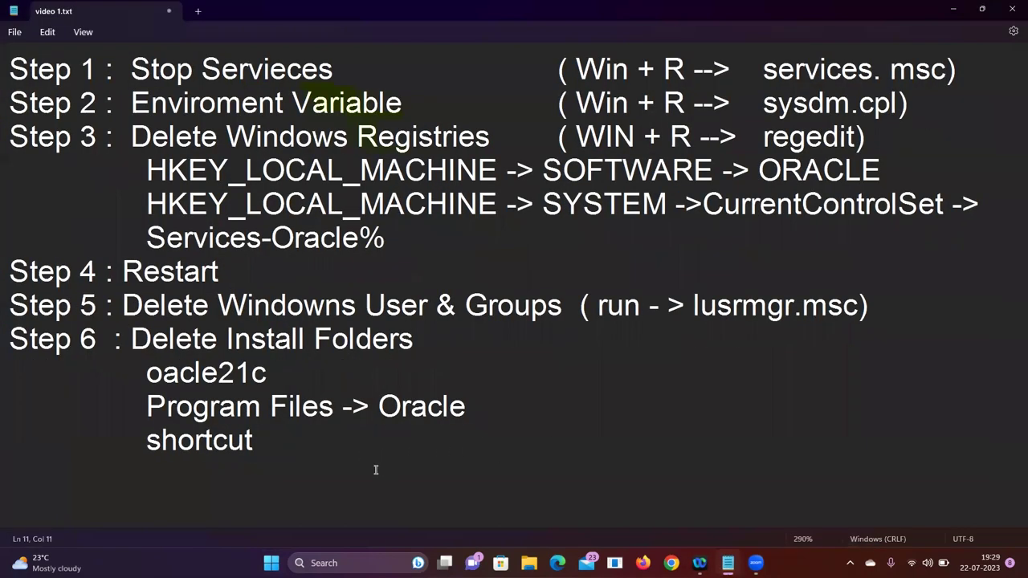
Minimize the notes, search Windows for "sql" to check for leftover Oracle apps, and close the search
{"action": "left_click", "coordinate": [953, 10]}
{"action": "key", "text": "super"}
{"action": "type", "text": "sql"}
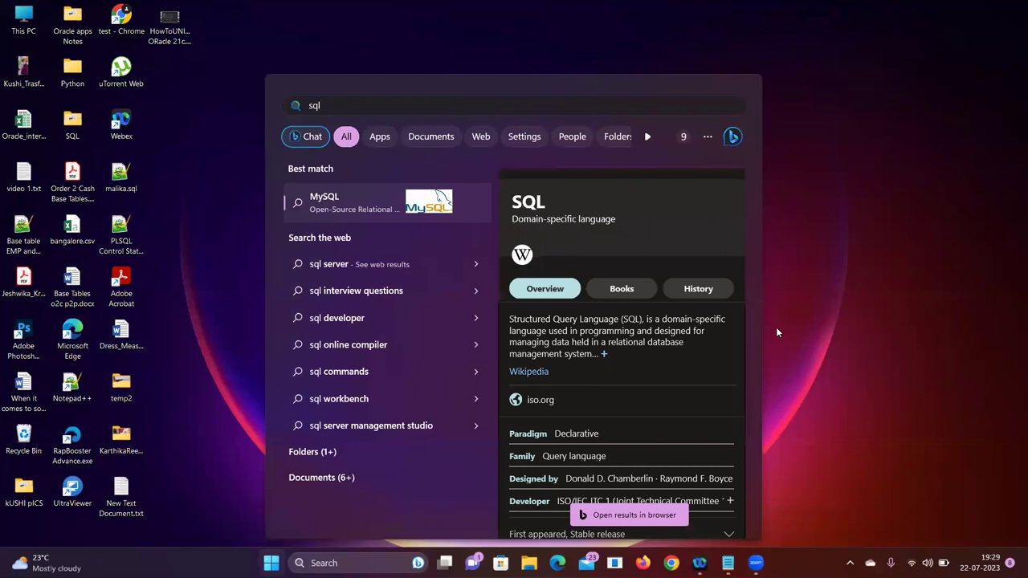
{"action": "left_click", "coordinate": [818, 115]}
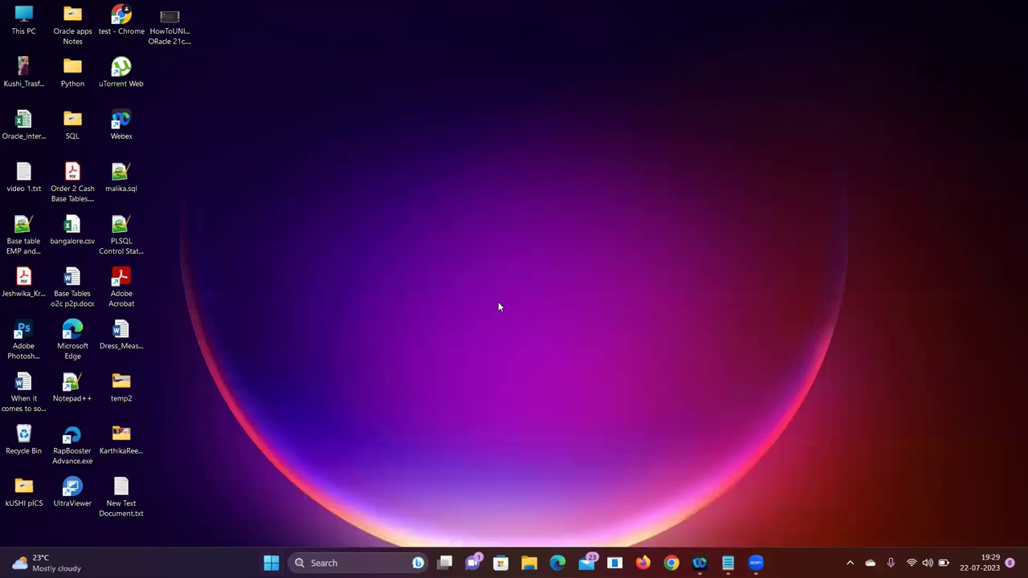